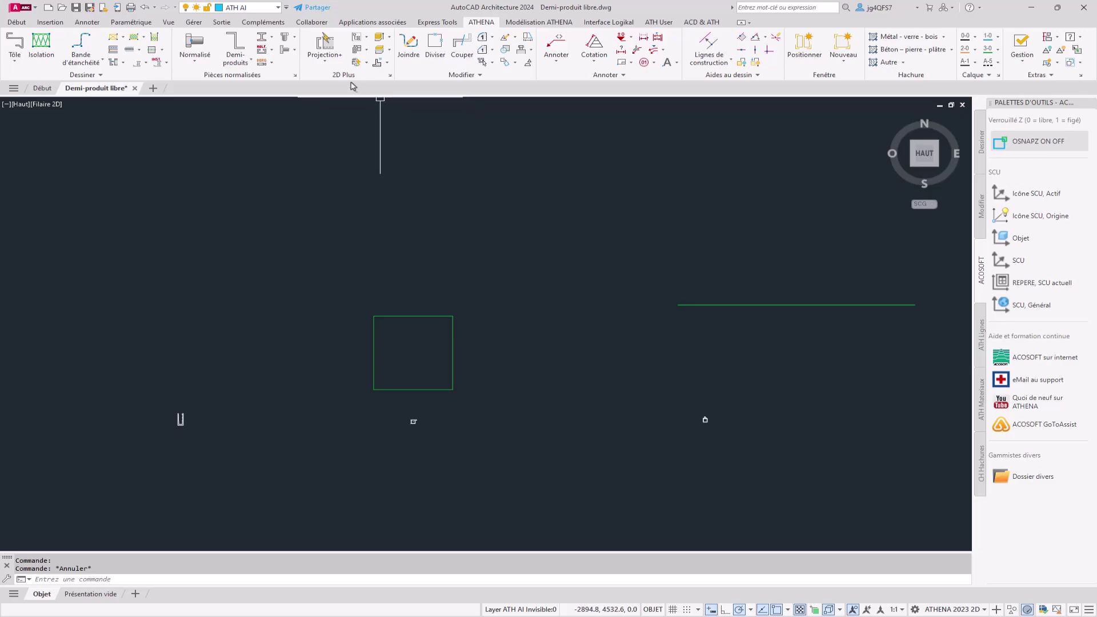
Start a new free semi-product via ATHENA Demi-produits > Demi-produit libre > Nouveau
click(236, 59)
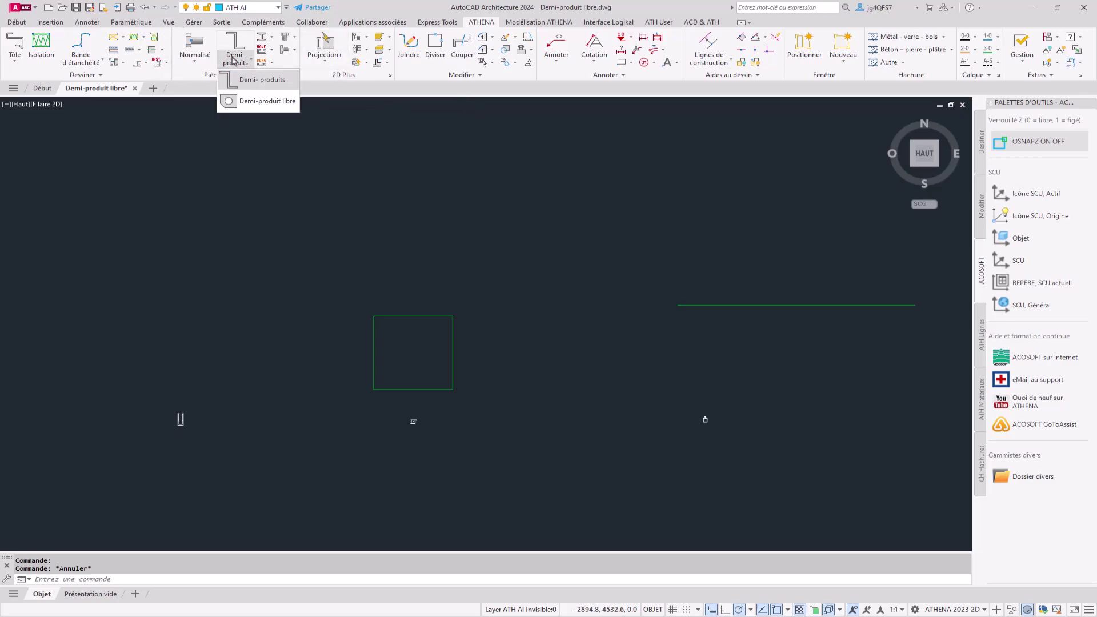
click(287, 108)
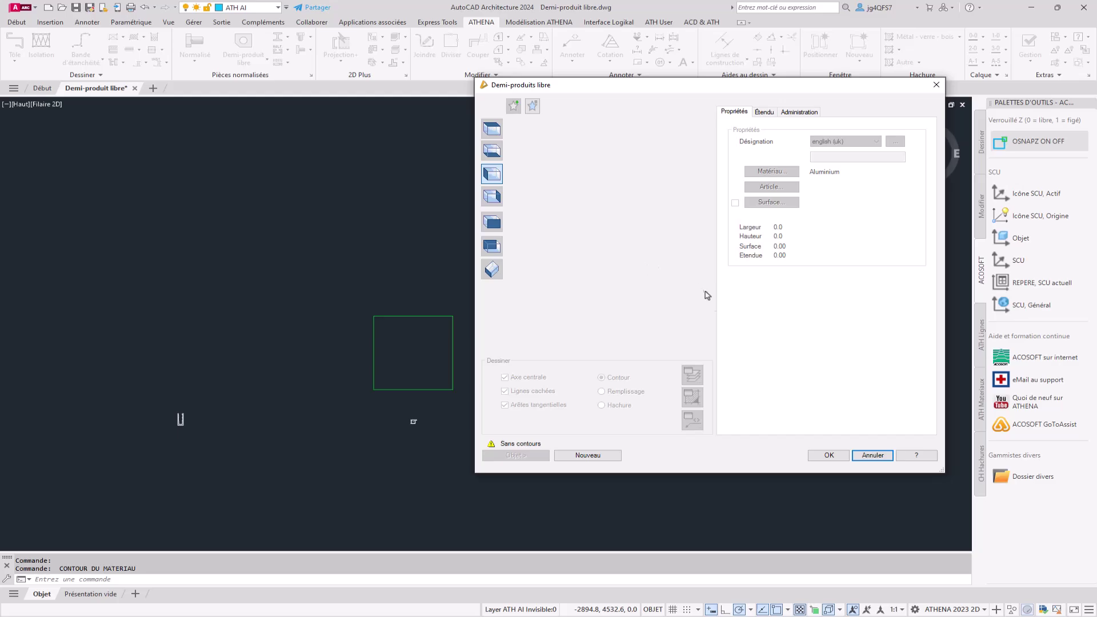
click(598, 457)
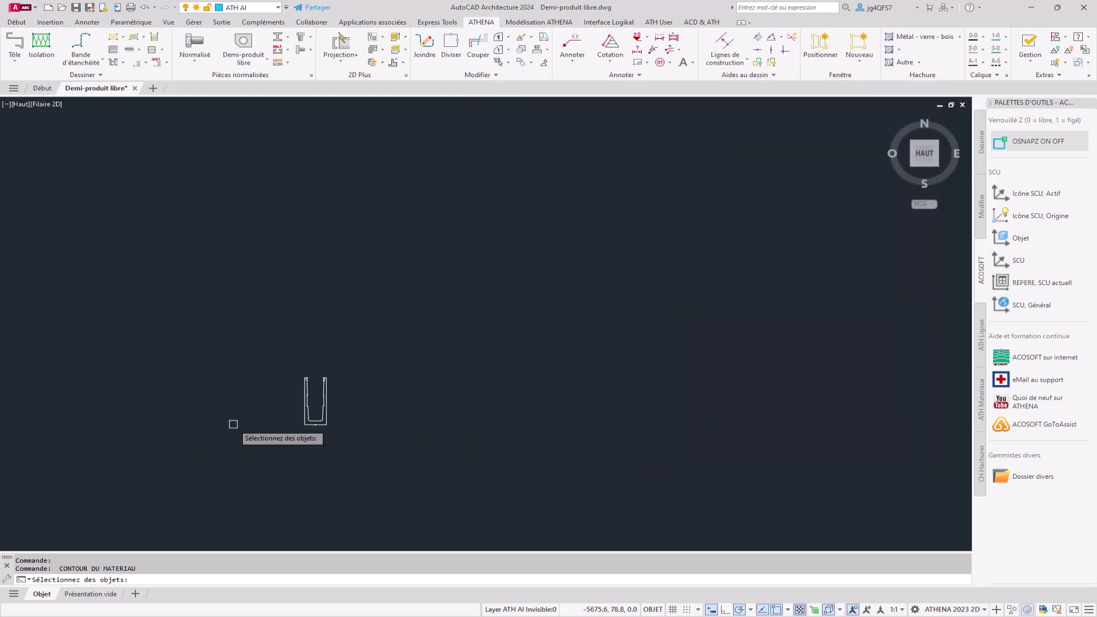
Use the U-channel contour as the 68 × 158 mm profile, based at its bottom-edge midpoint
scroll(283, 427, up, 3)
scroll(366, 400, up, 2)
scroll(366, 378, up, 2)
click(363, 368)
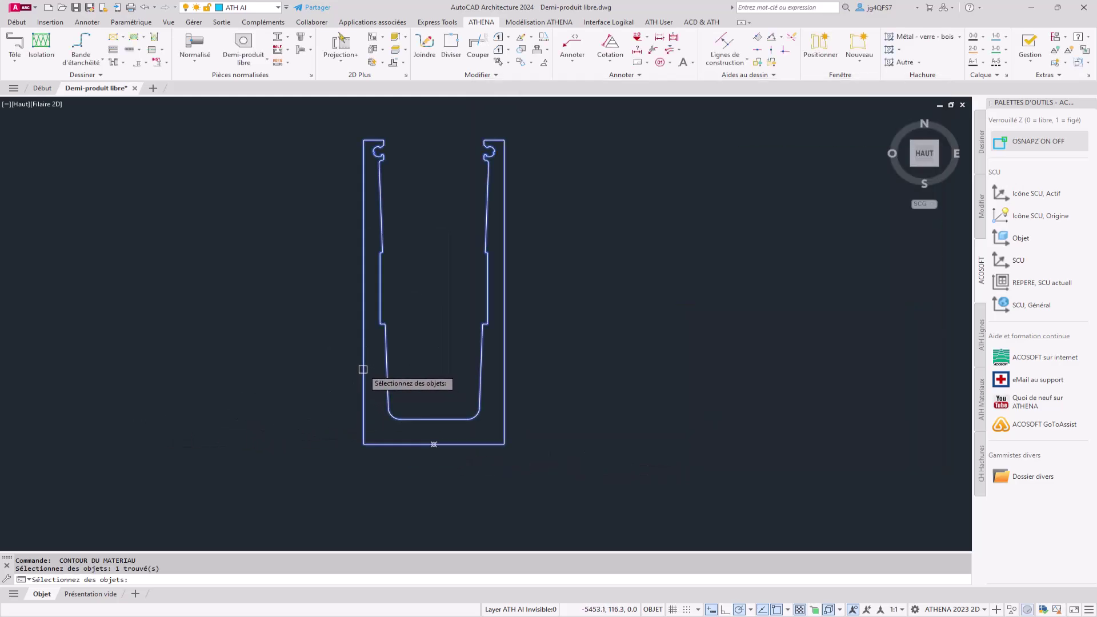
key(Return)
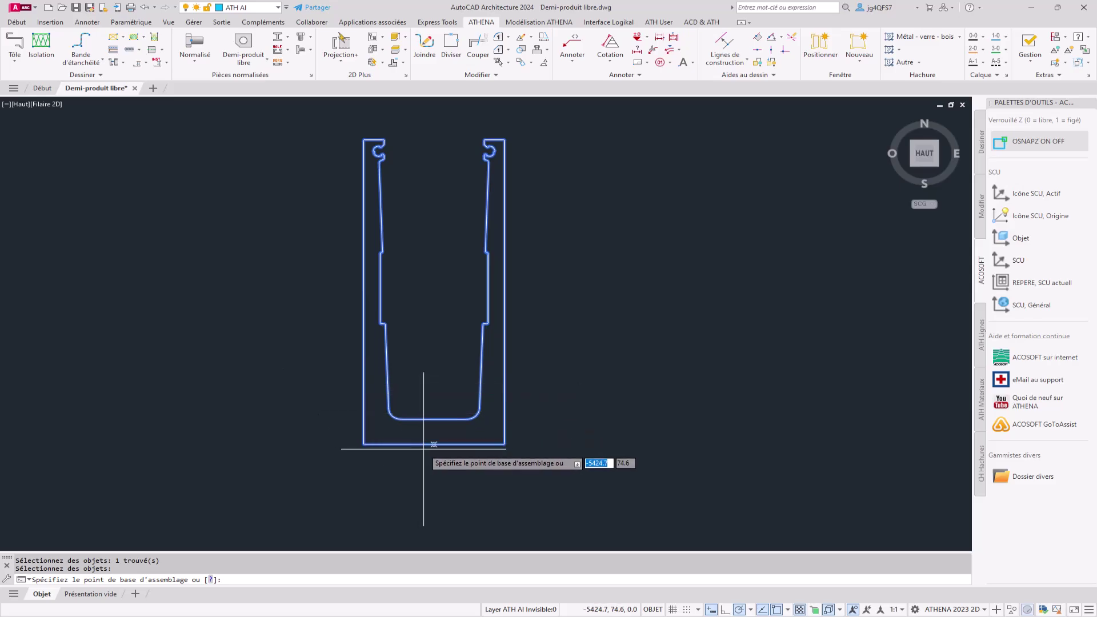
click(434, 443)
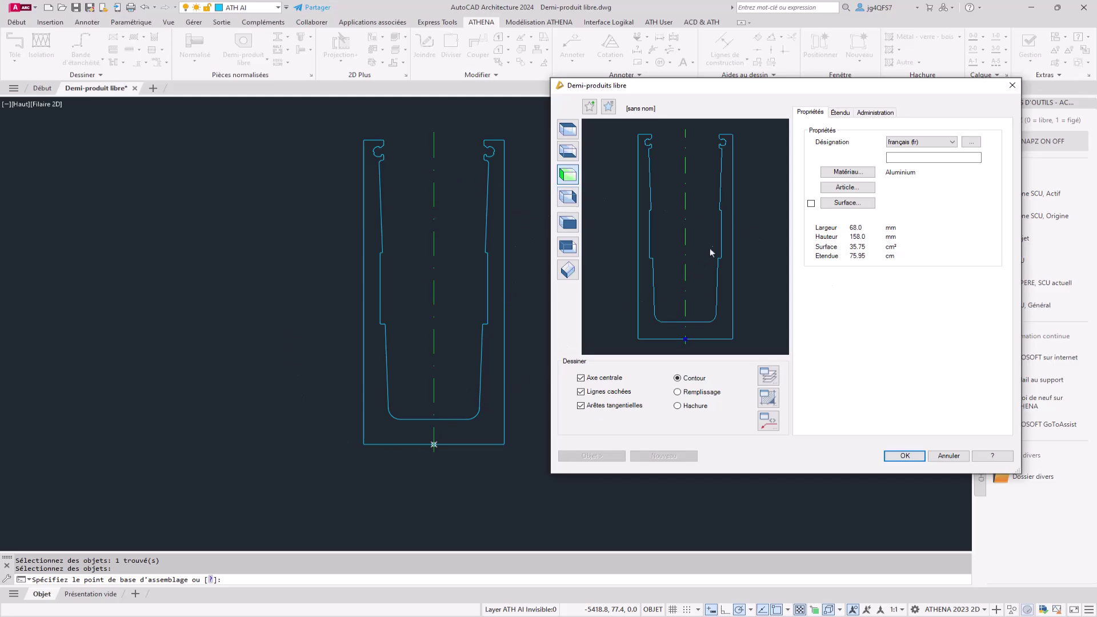
Give the profile the designation 'Profil Inoxtech' and article number Pr 01234
click(920, 159)
text(ch)
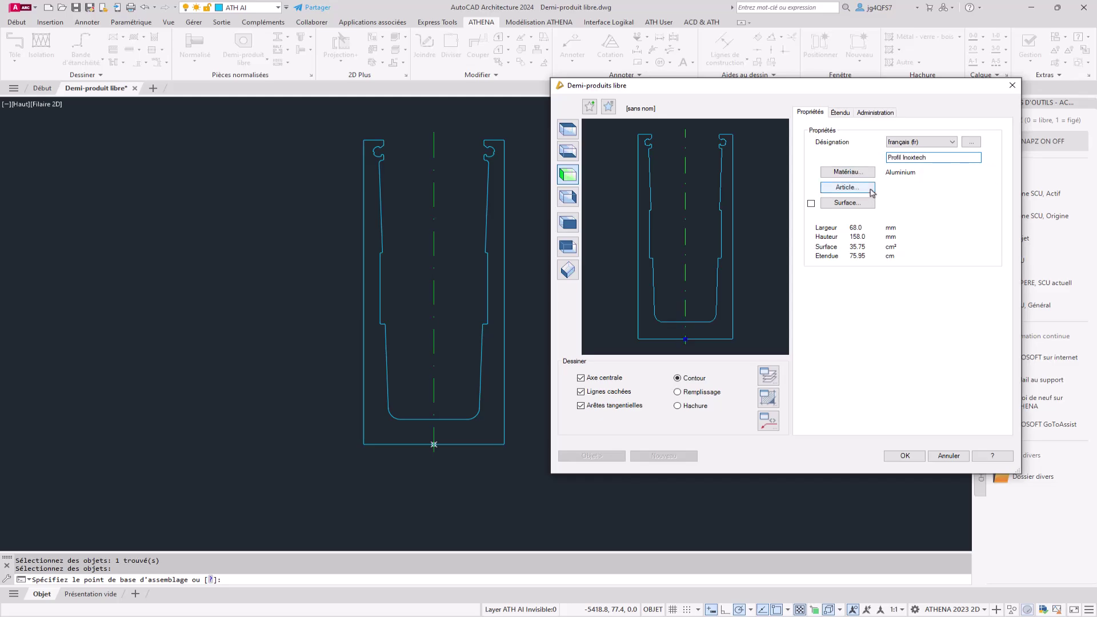
click(872, 189)
text(Pr 01)
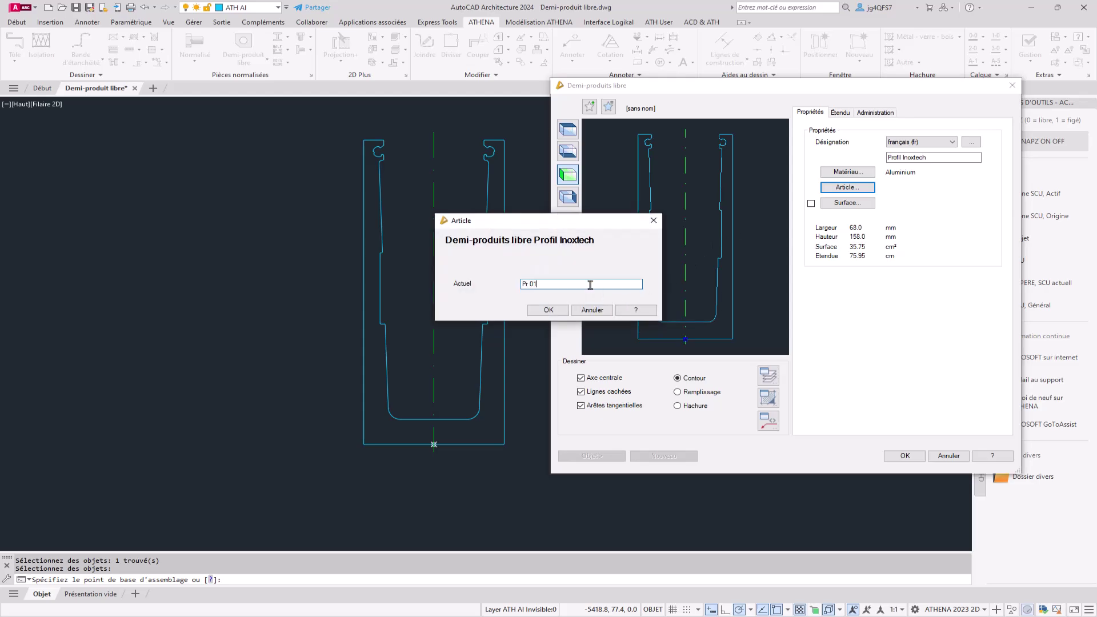
text(234)
click(548, 309)
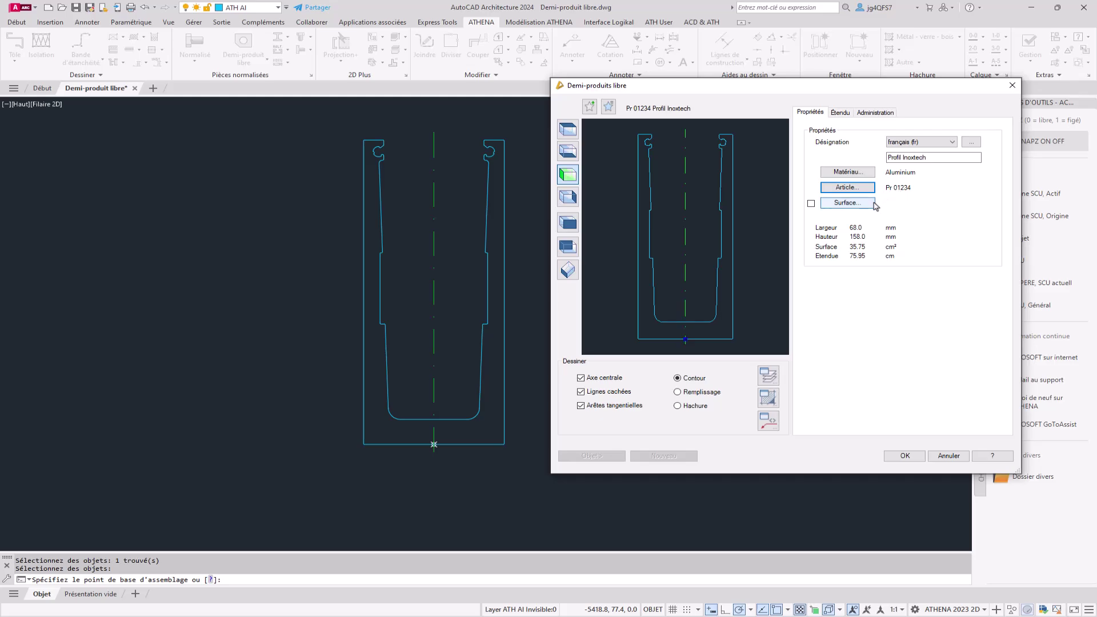
click(840, 112)
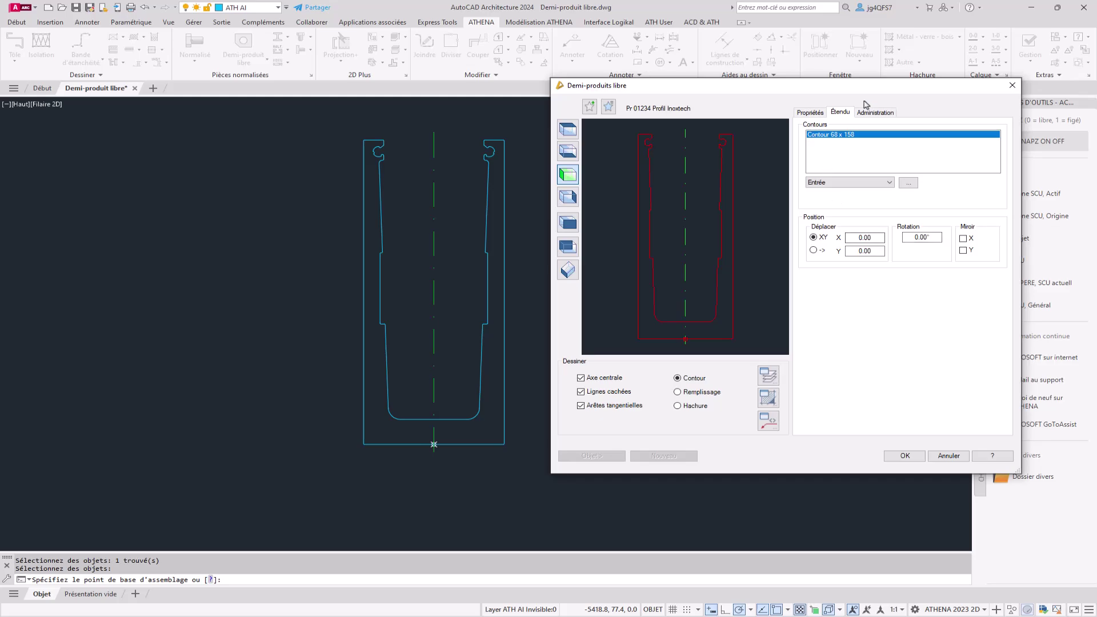
Save the profile as 'Profil 01234' in CAD_PLAN/ATHENA and close the definition
click(880, 114)
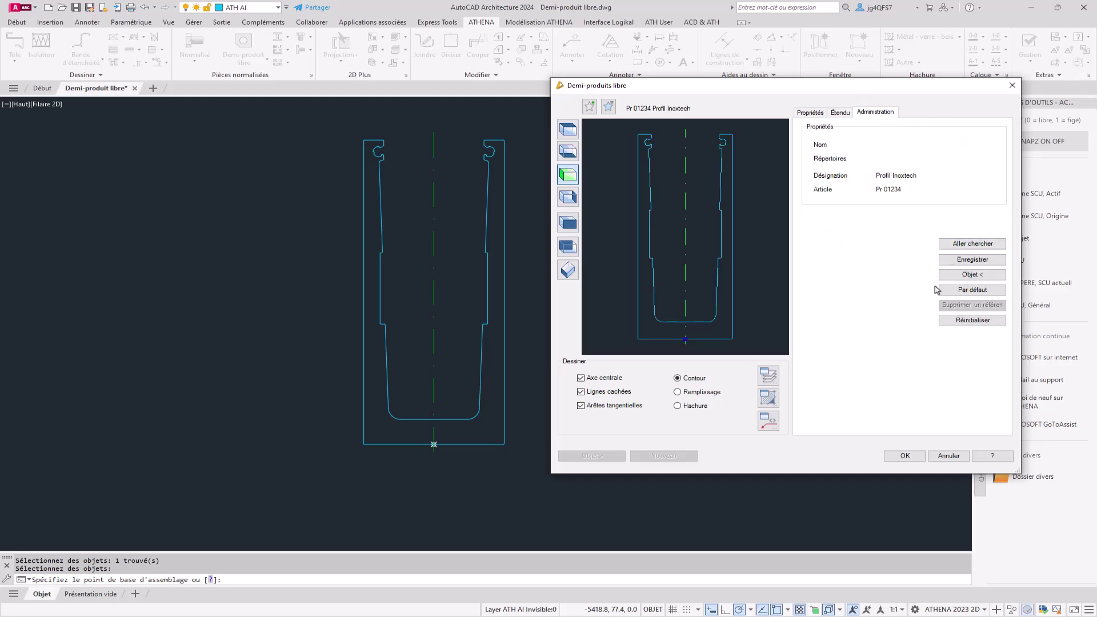
click(966, 260)
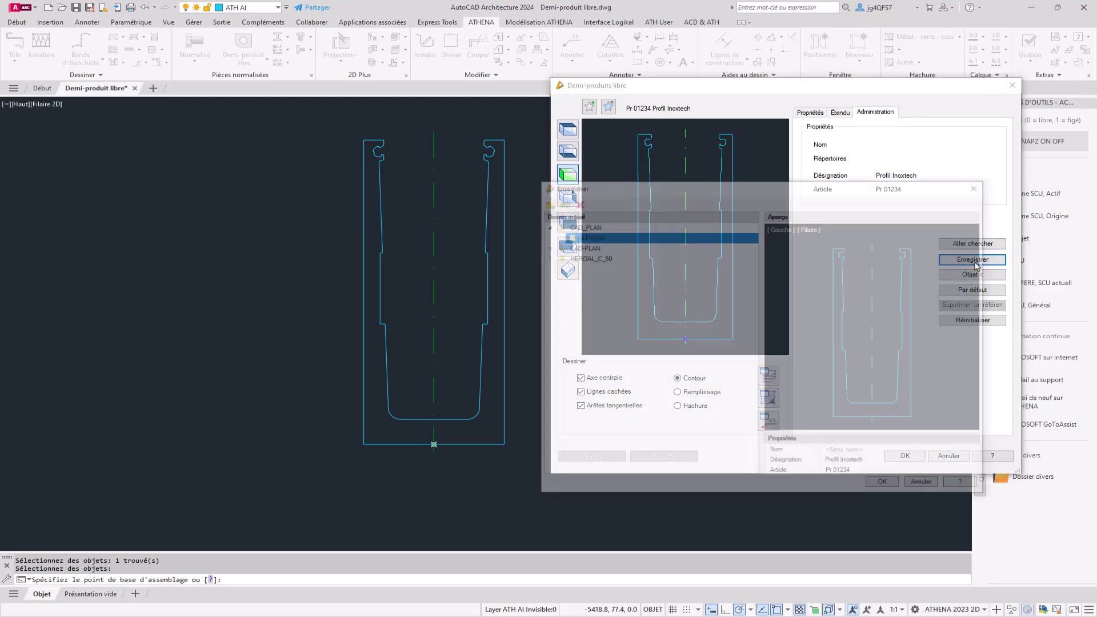
click(865, 453)
text(Profil 01234)
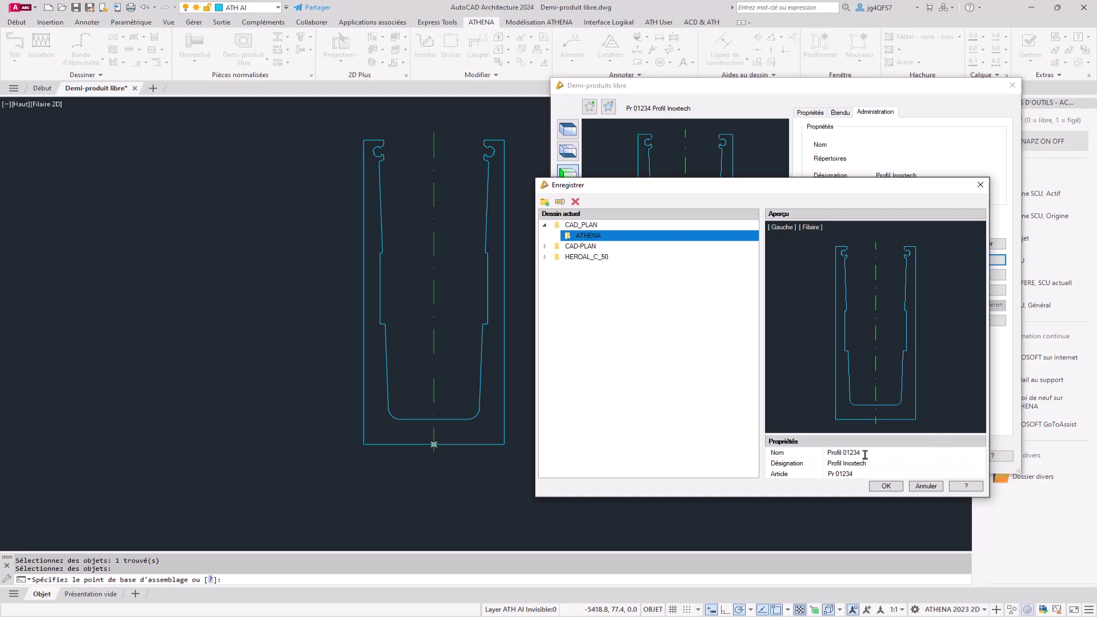
click(887, 487)
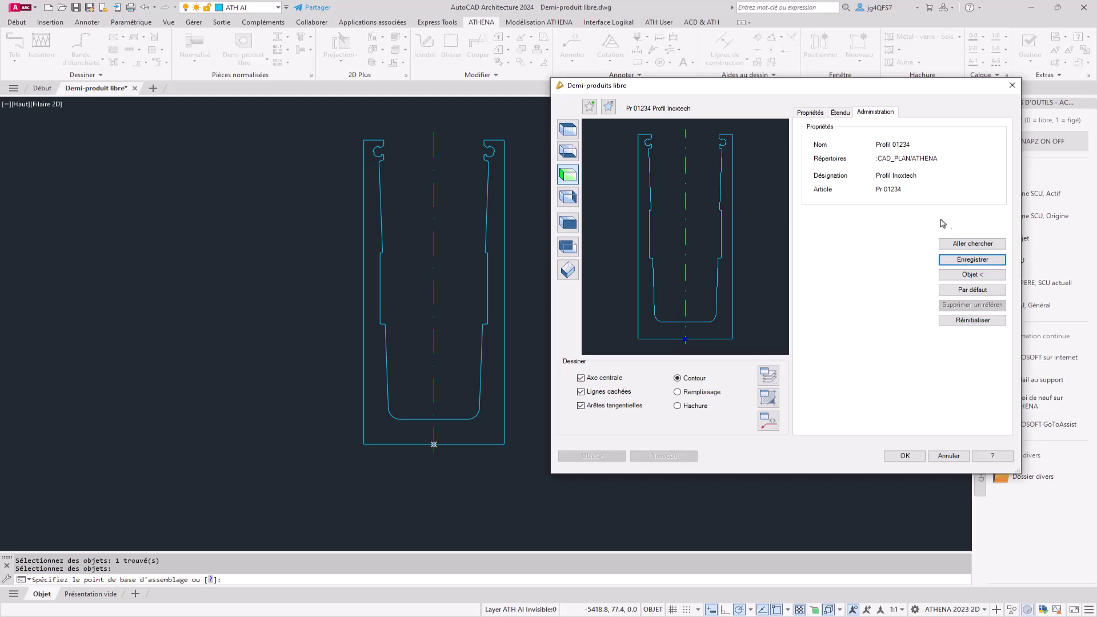
click(811, 113)
click(905, 456)
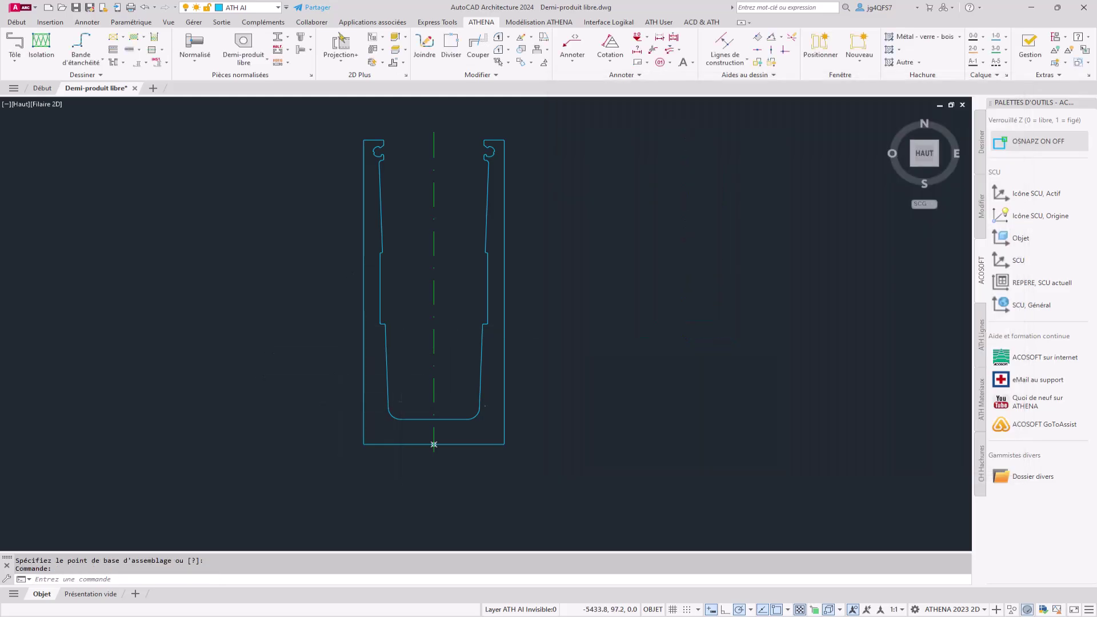
Reopen Demi-produit libre in top view with centre axis, hidden lines and tangent edges turned off
scroll(407, 397, down, 3)
scroll(437, 360, down, 3)
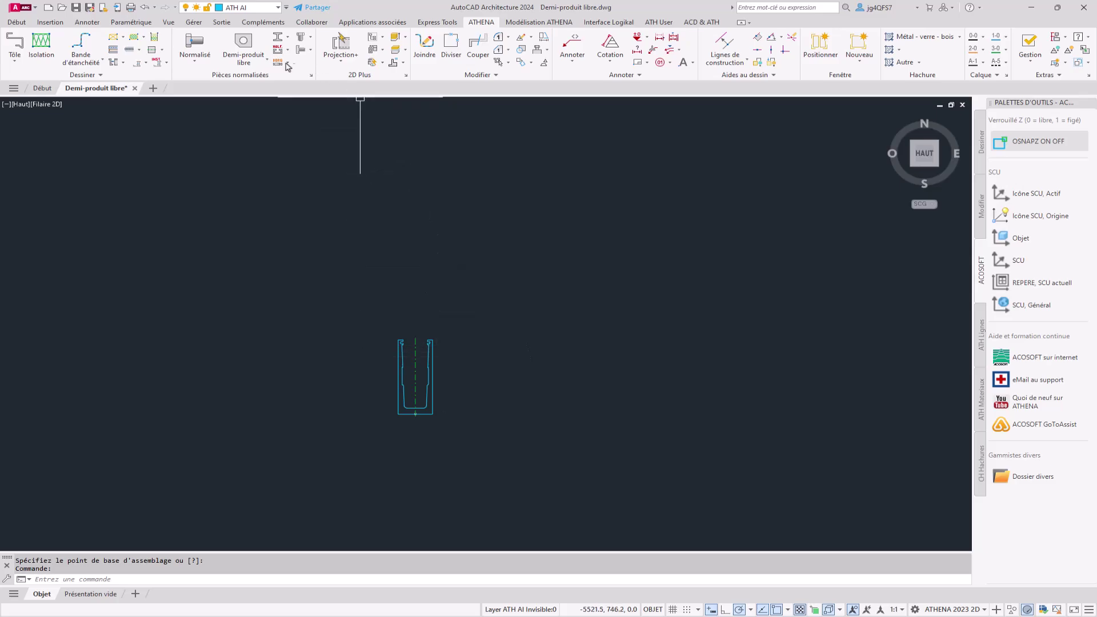
click(231, 46)
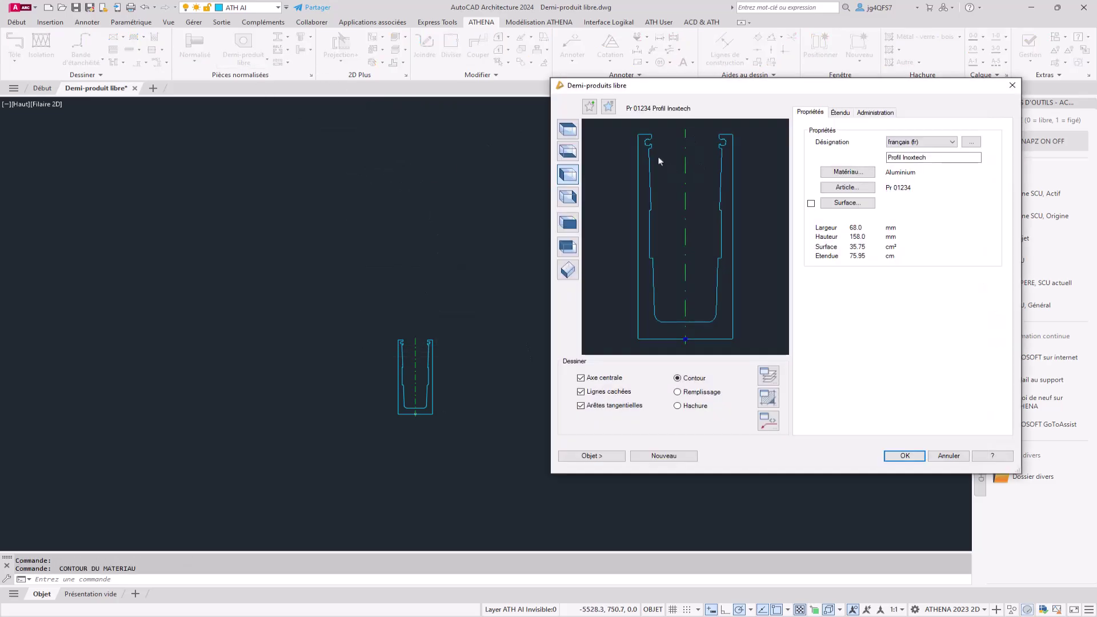
click(578, 131)
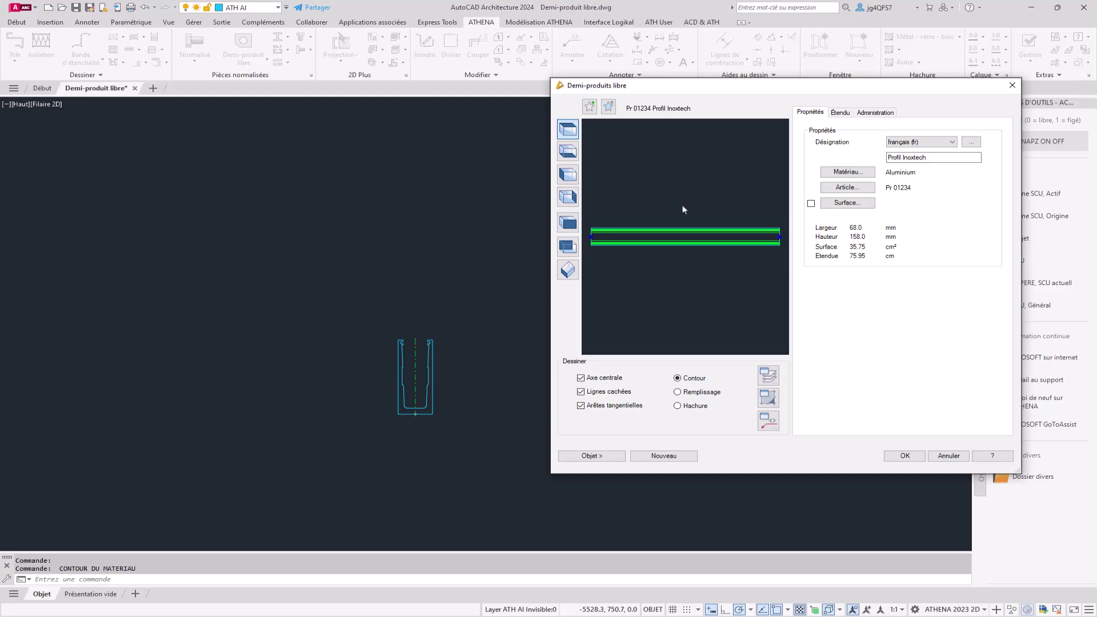
click(622, 380)
click(624, 406)
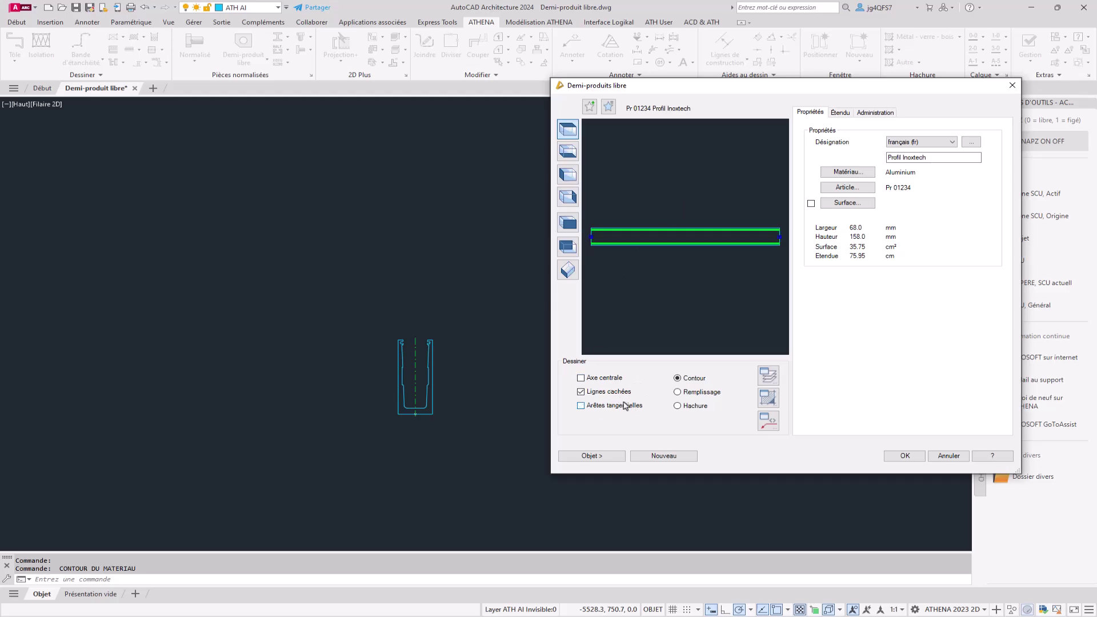
click(621, 393)
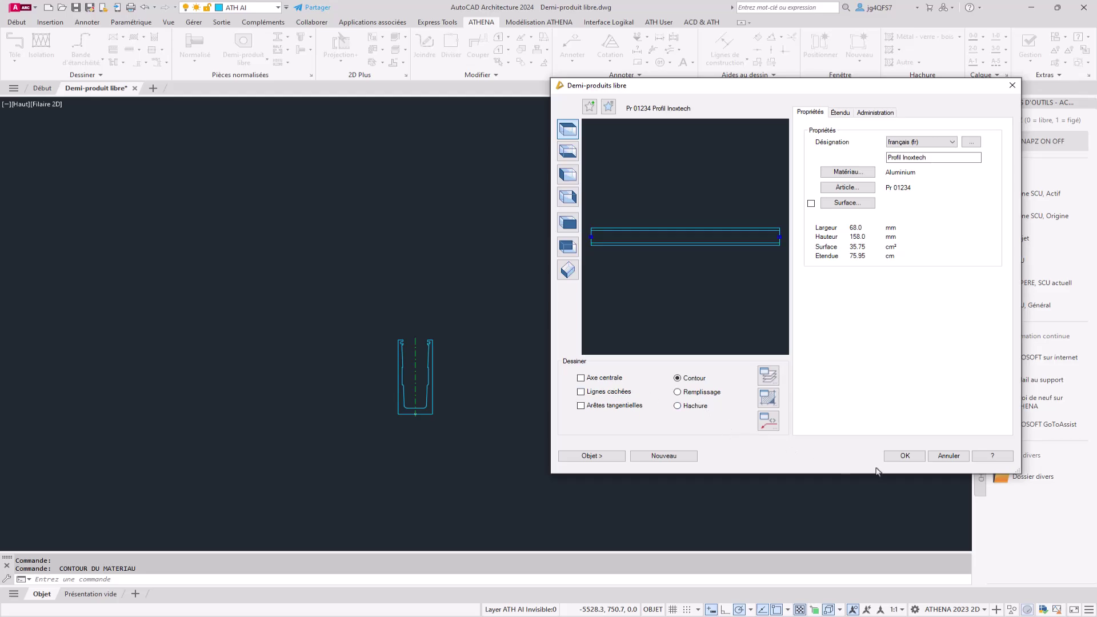
click(906, 455)
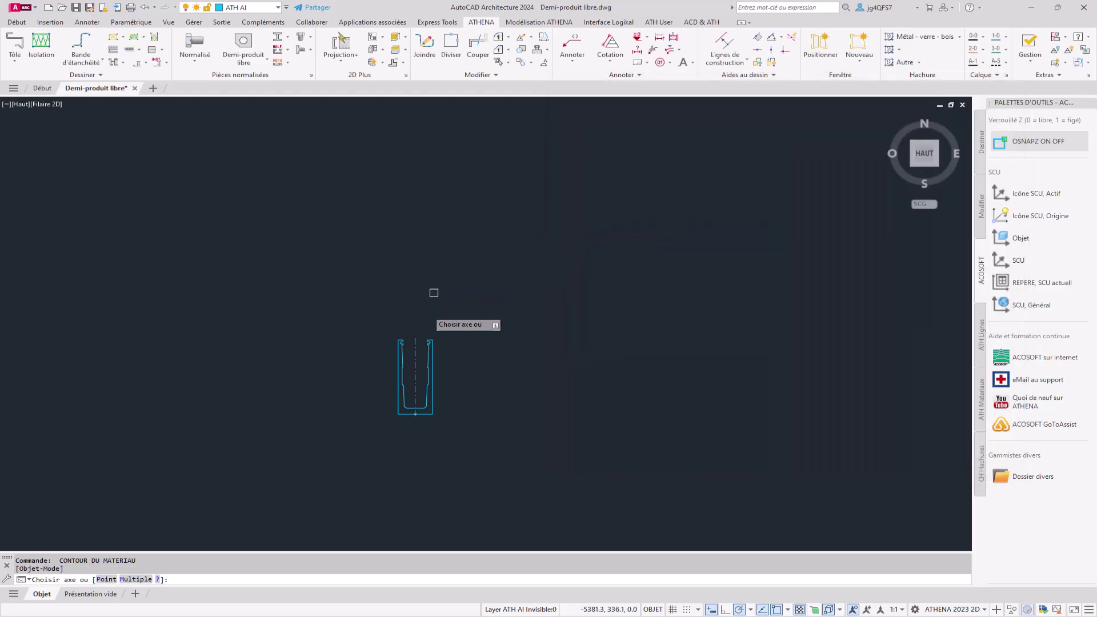
Place a Profil Inoxtech bar along a two-point horizontal axis about 462 mm long
text(p)
key(Return)
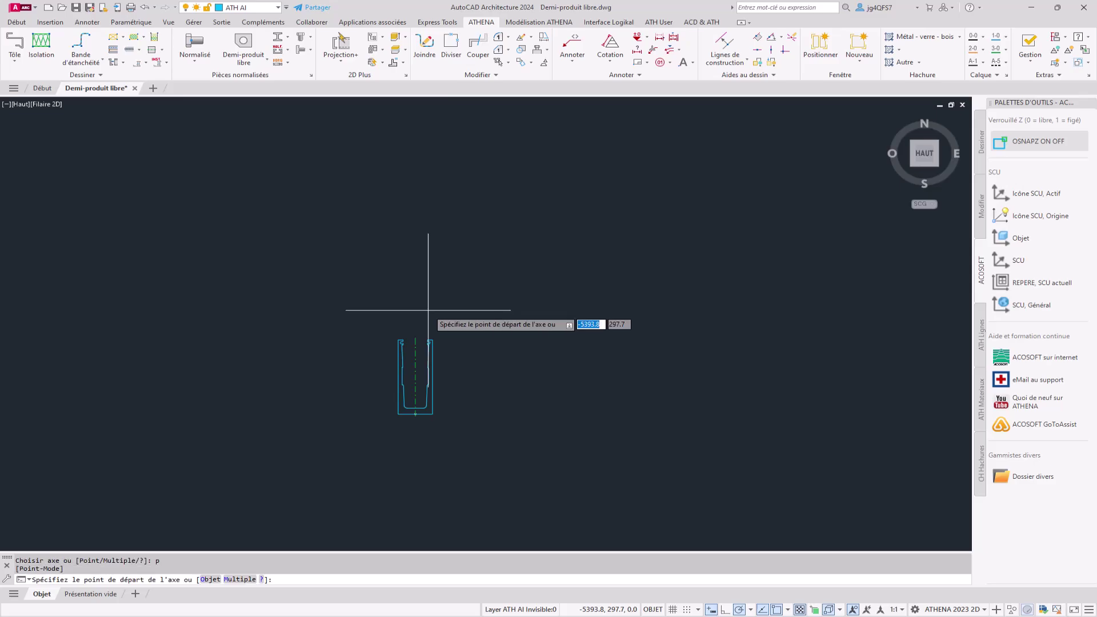
click(450, 312)
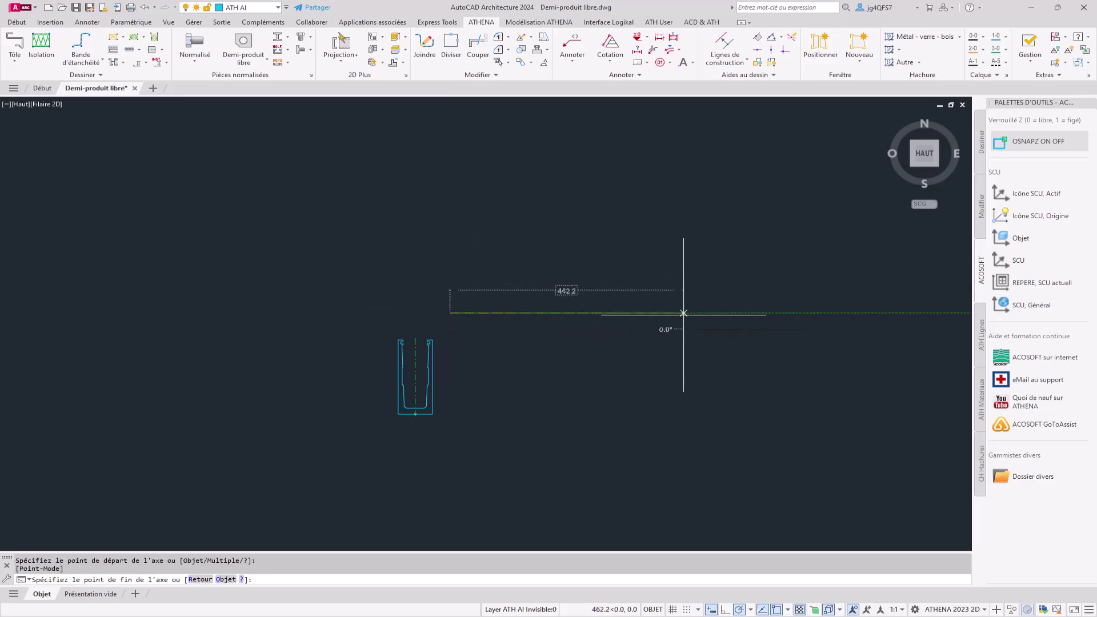
click(683, 313)
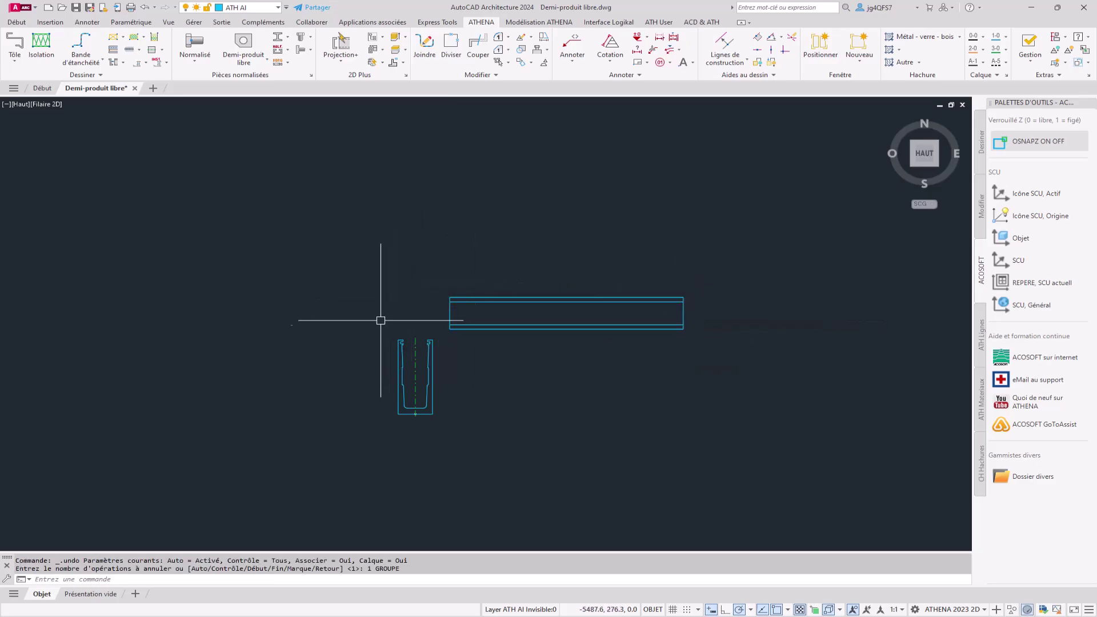
scroll(372, 326, down, 2)
scroll(394, 338, down, 4)
scroll(629, 349, up, 3)
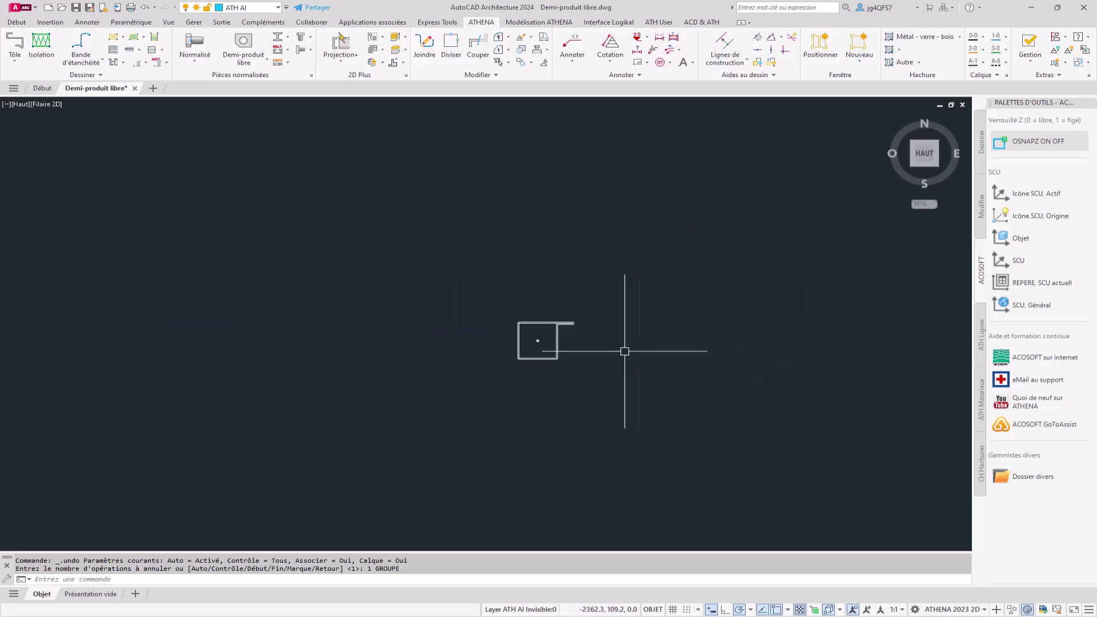
key(Escape)
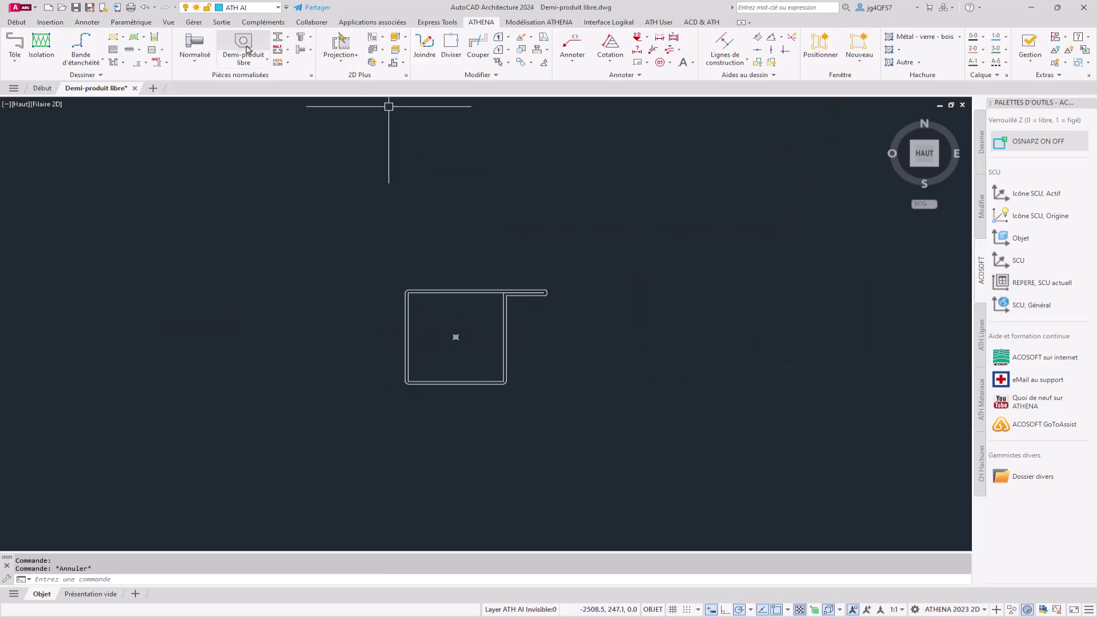
Reopen Demi-produit libre and reset the old Inoxtech profile definition
click(246, 49)
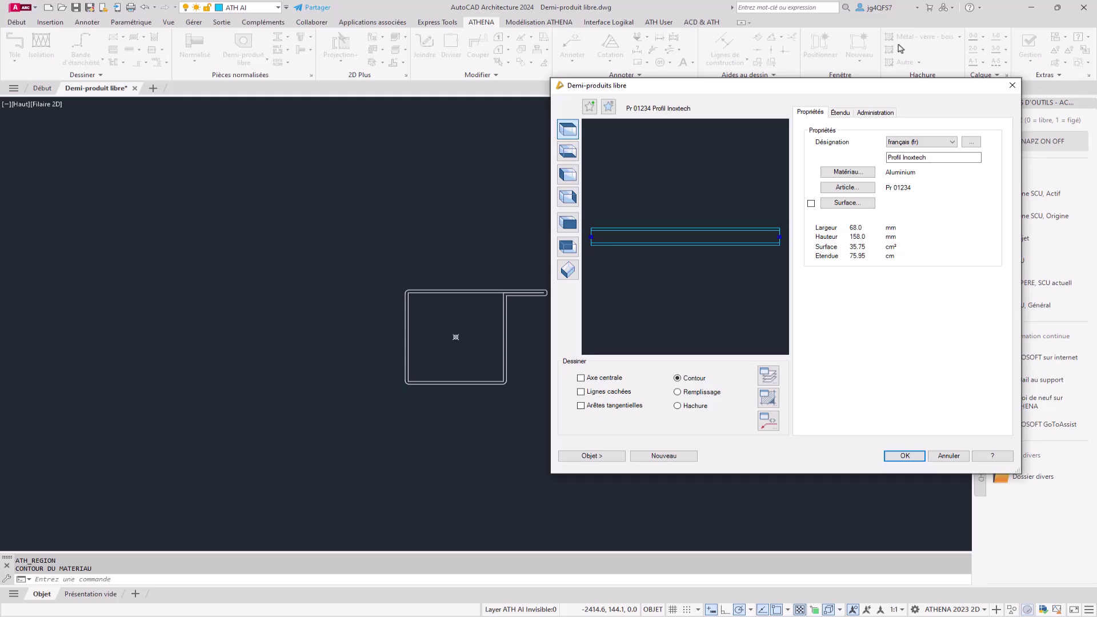
click(873, 111)
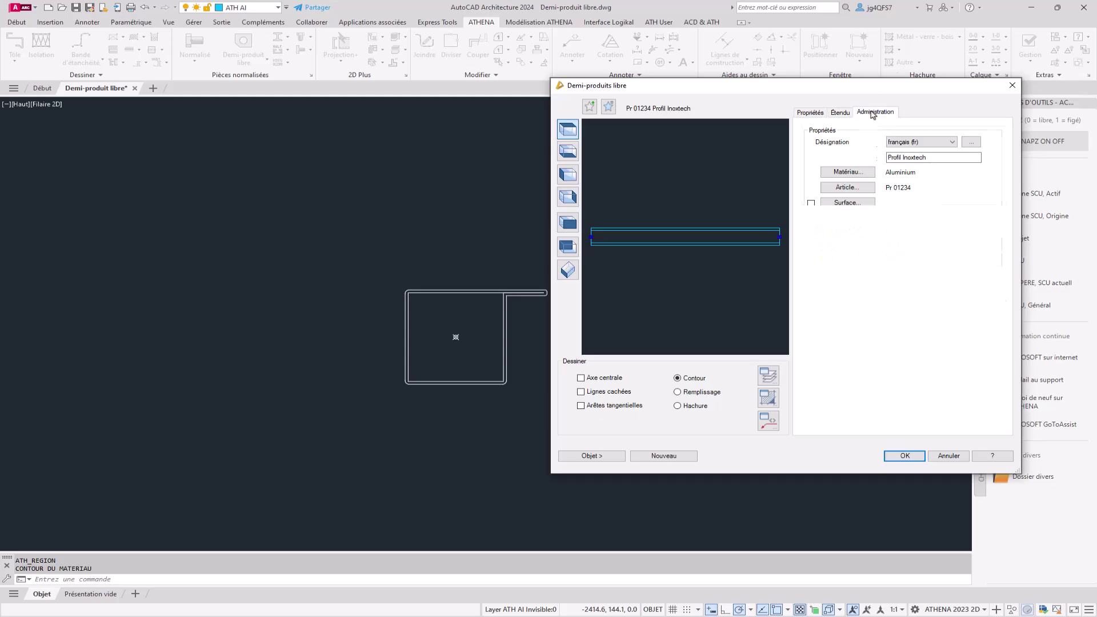
click(989, 322)
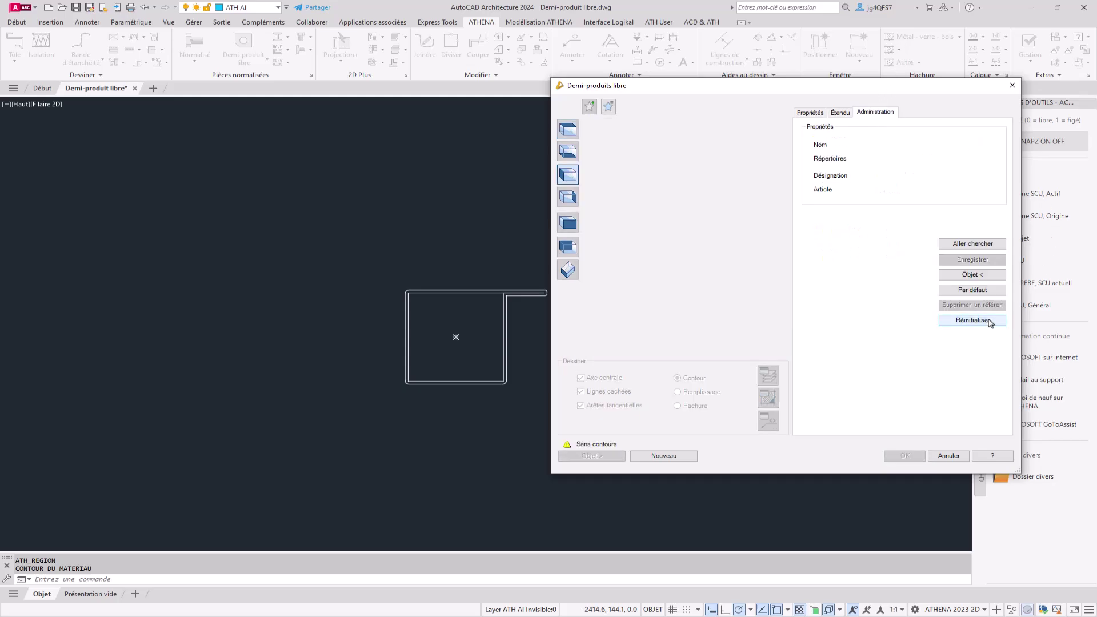
click(809, 112)
Define a new 70 × 50 mm profile from the two-piece contour, based at the tube centre
click(663, 455)
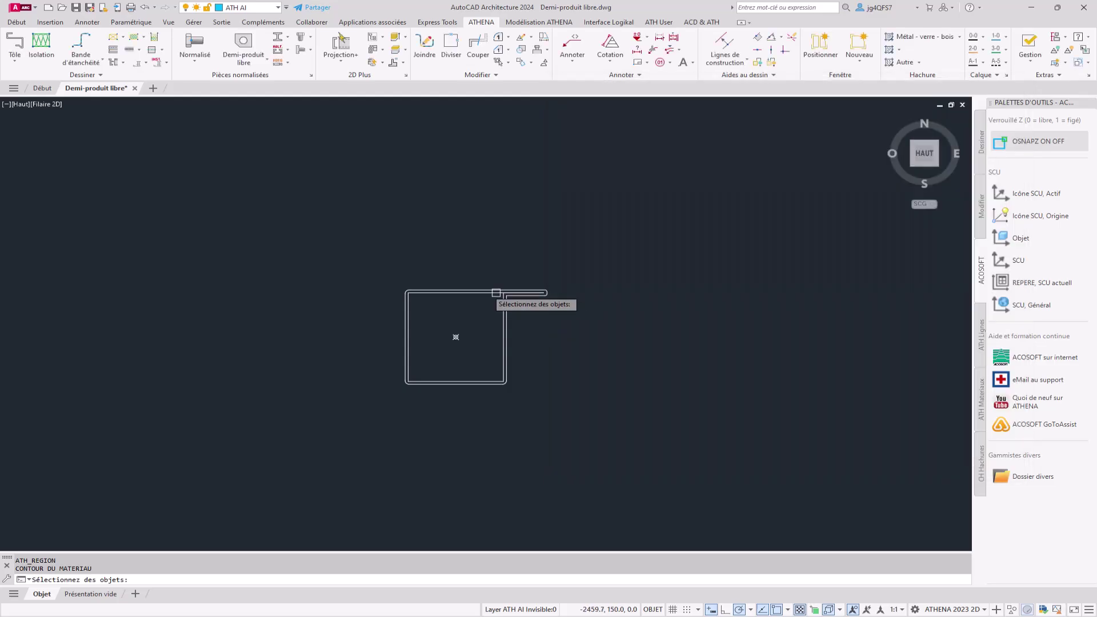
click(486, 292)
click(467, 293)
key(Return)
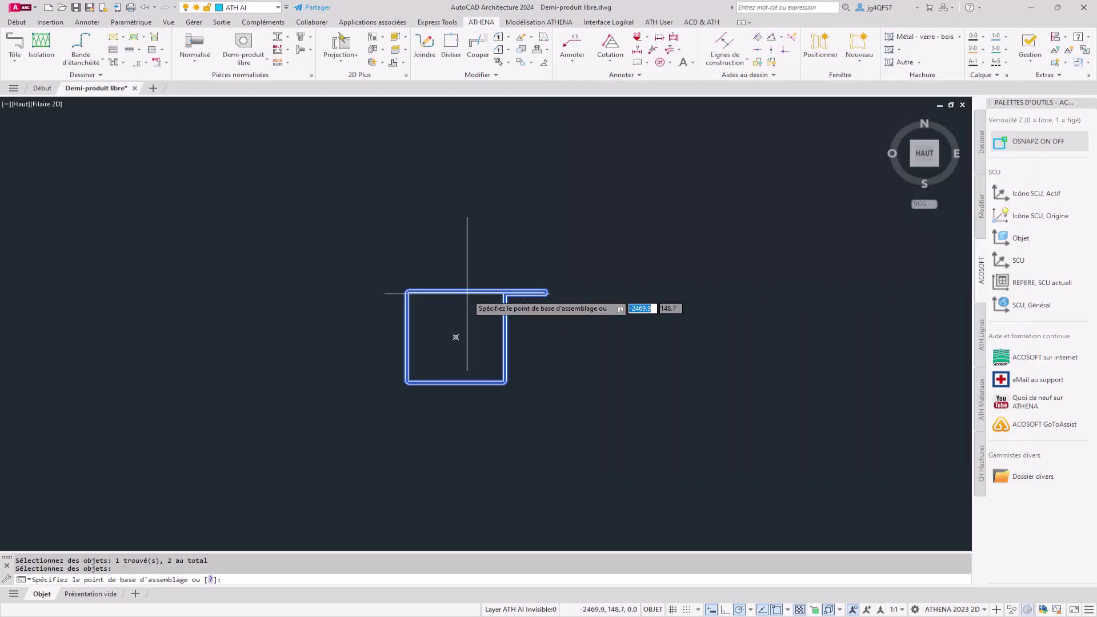
click(456, 337)
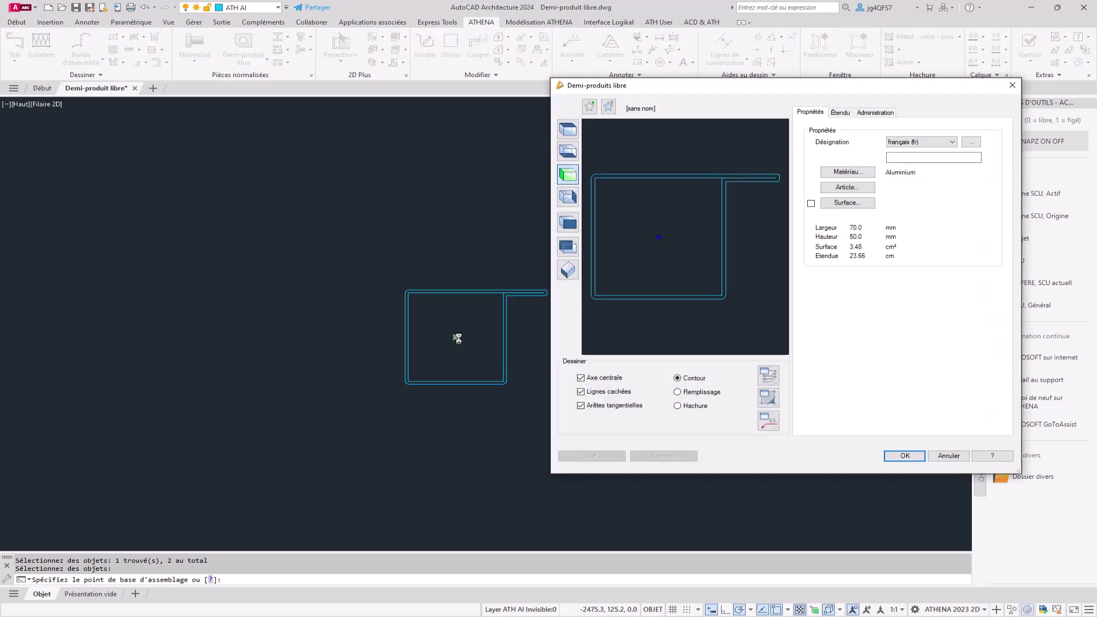
Set the profile to steel (Acier), designation 'Forster 50mm', article F01234
click(848, 172)
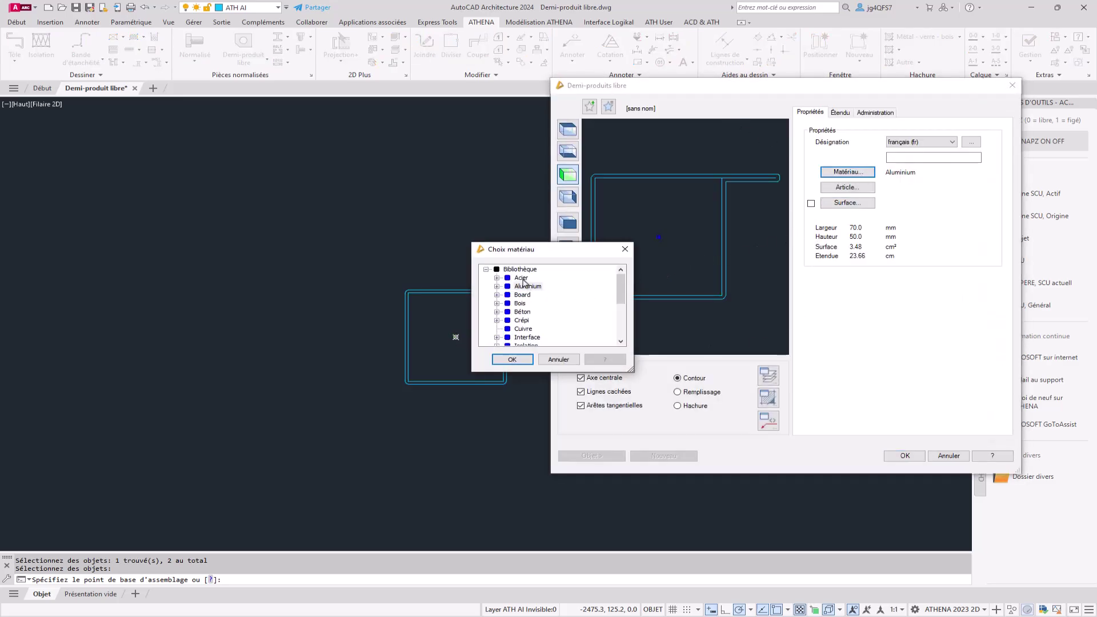
click(521, 277)
click(512, 359)
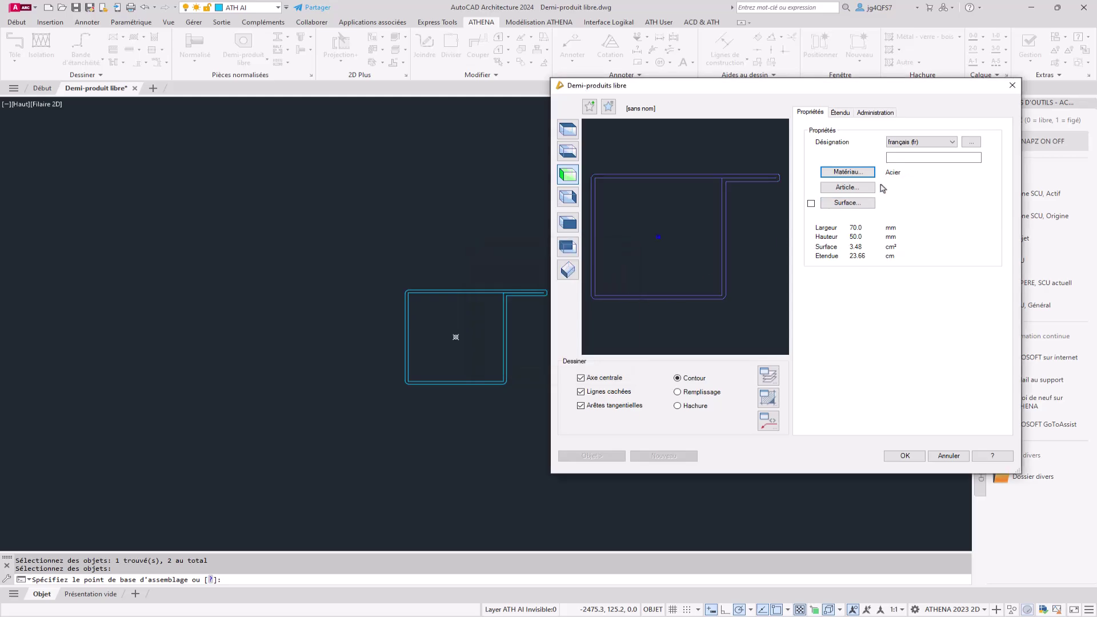
click(897, 158)
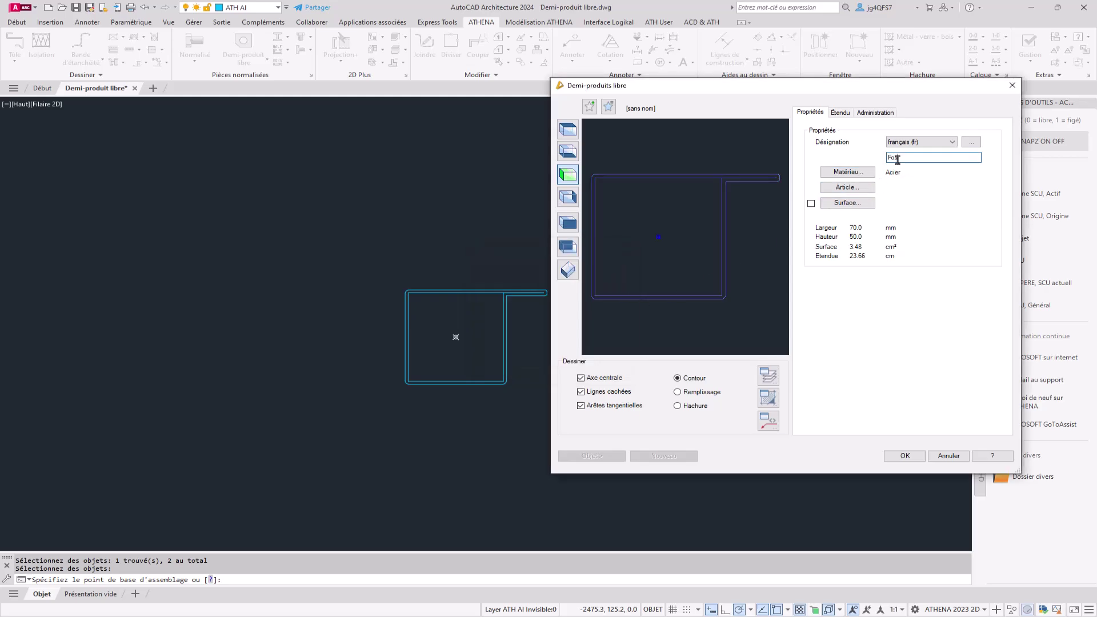
text(Forster 50mm)
click(870, 187)
text(F01234)
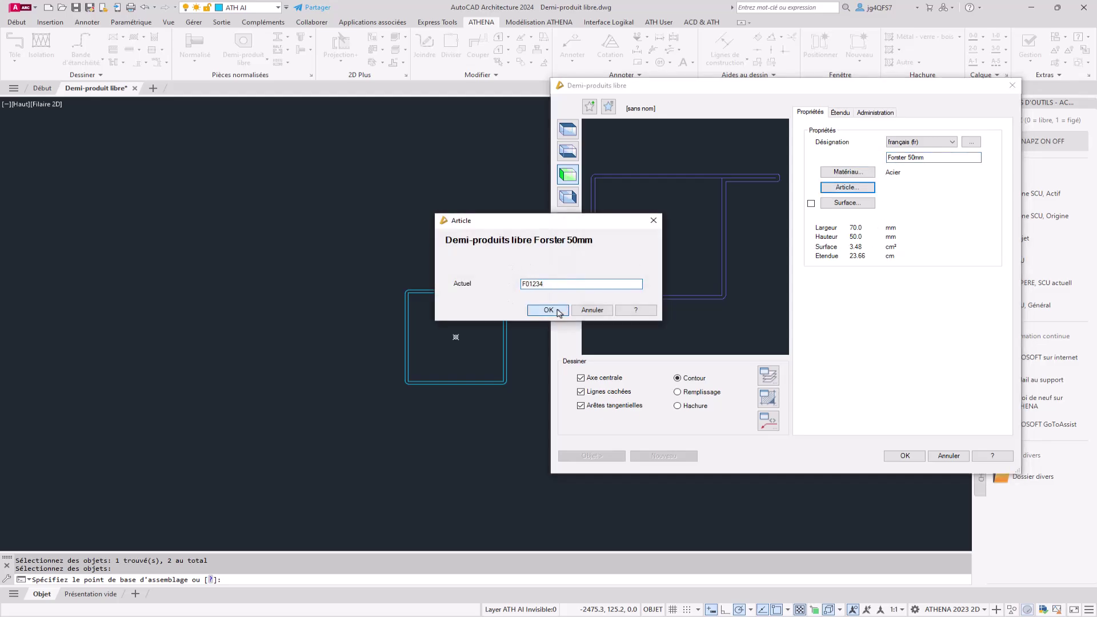
click(548, 309)
click(864, 113)
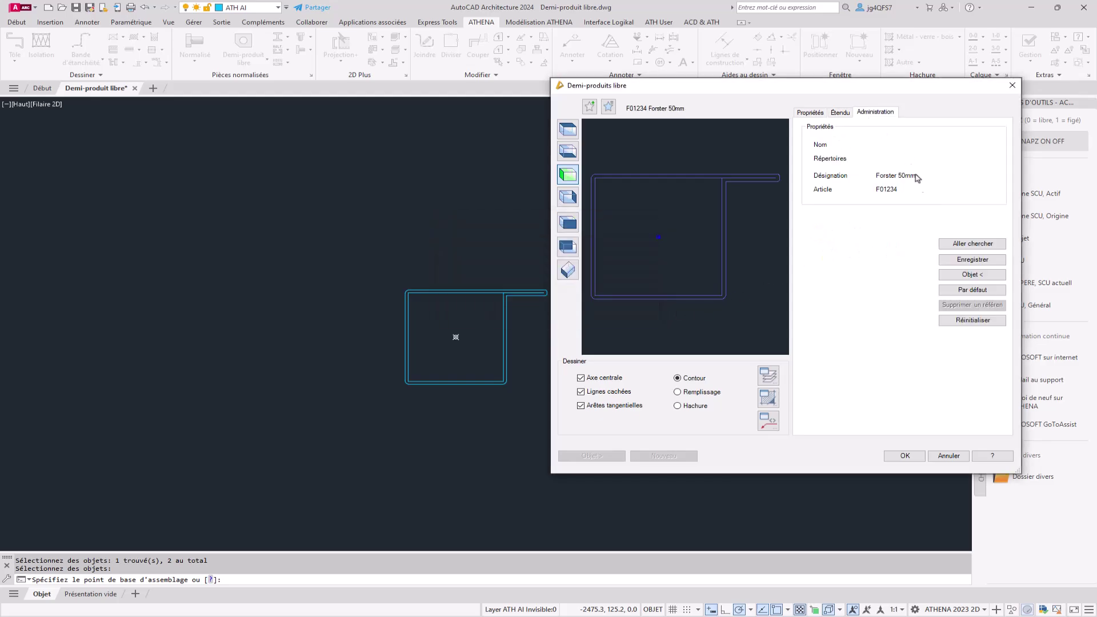
Save the profile as 'Forster 1234' under CAD_PLAN/ATHENA and close the dialog
click(988, 263)
text(Forster 1234)
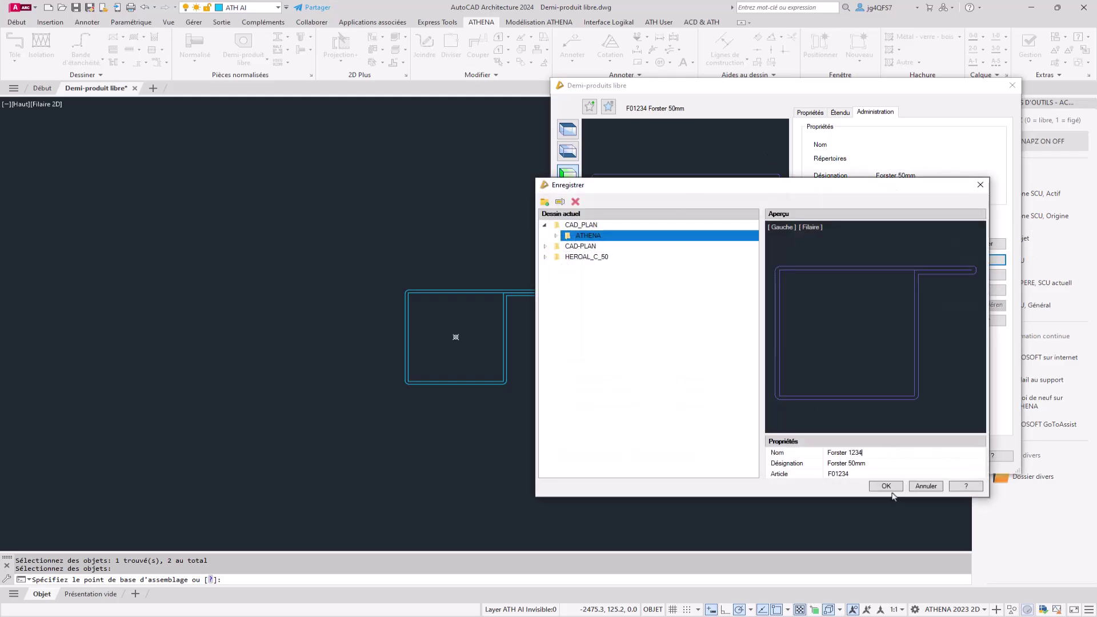
click(889, 487)
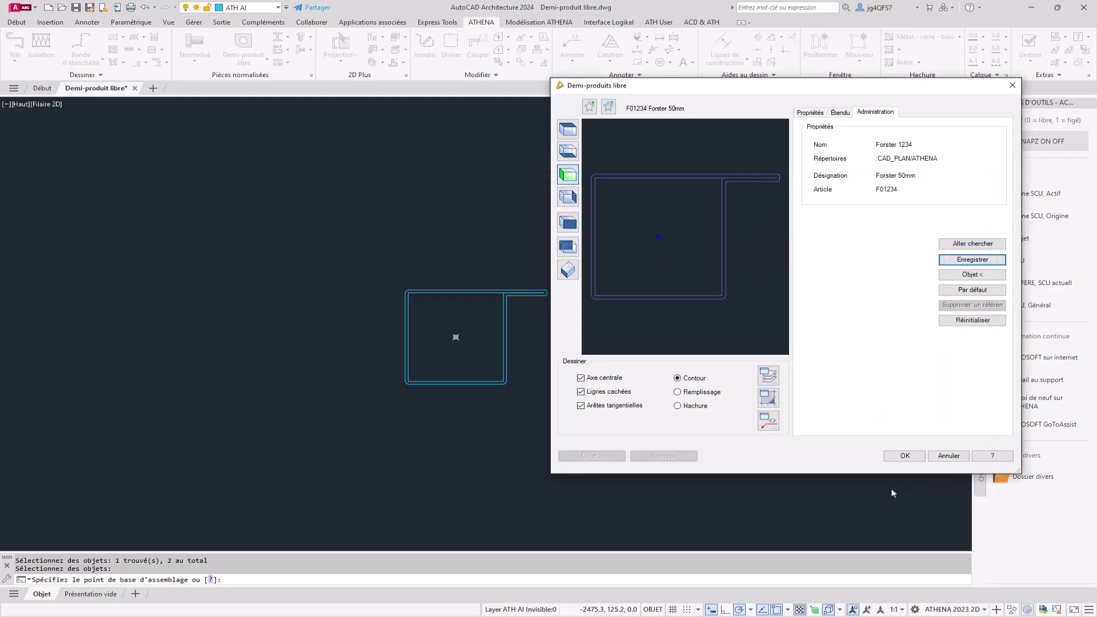
click(569, 132)
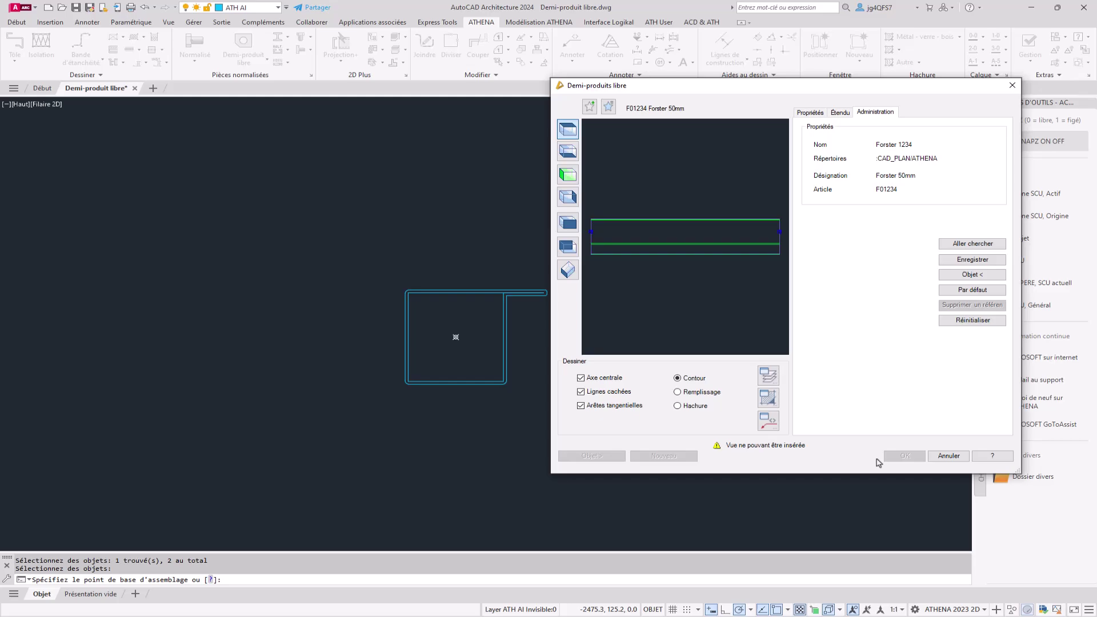
click(1013, 85)
click(429, 301)
scroll(456, 283, down, 5)
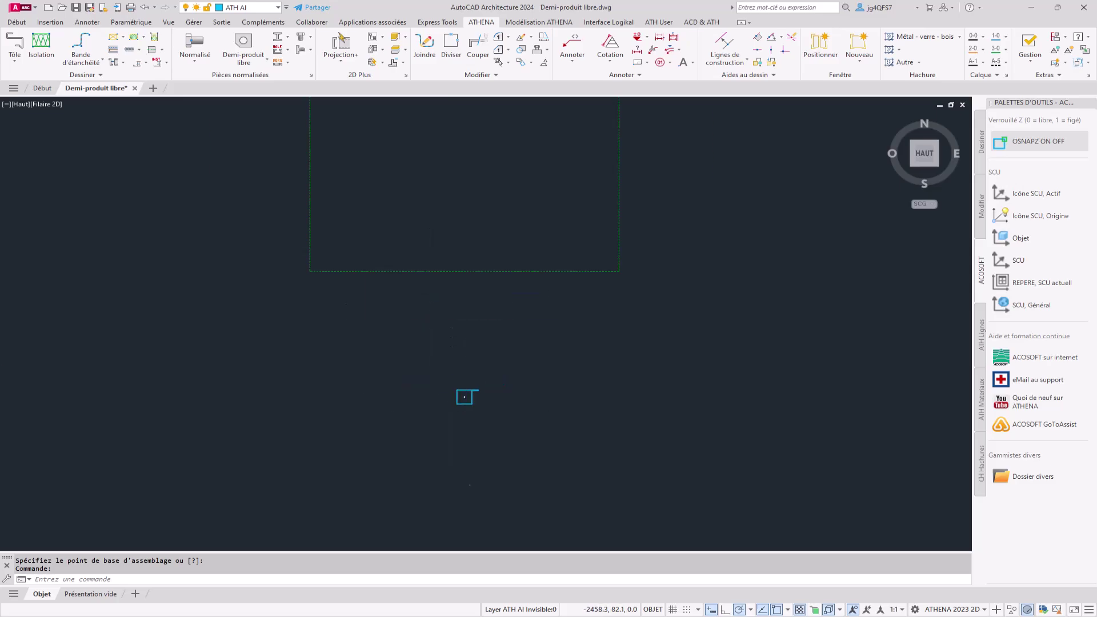
middle_drag(456, 283, 495, 361)
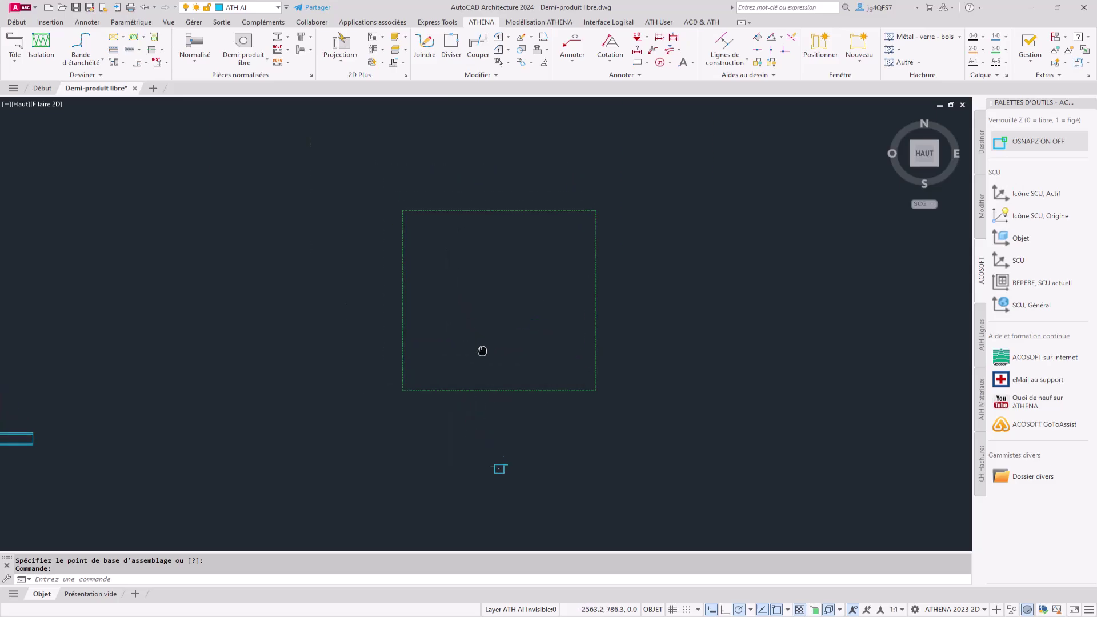
Place Forster 50mm bars along all four sides of the dashed rectangle in Multiple mode
click(234, 45)
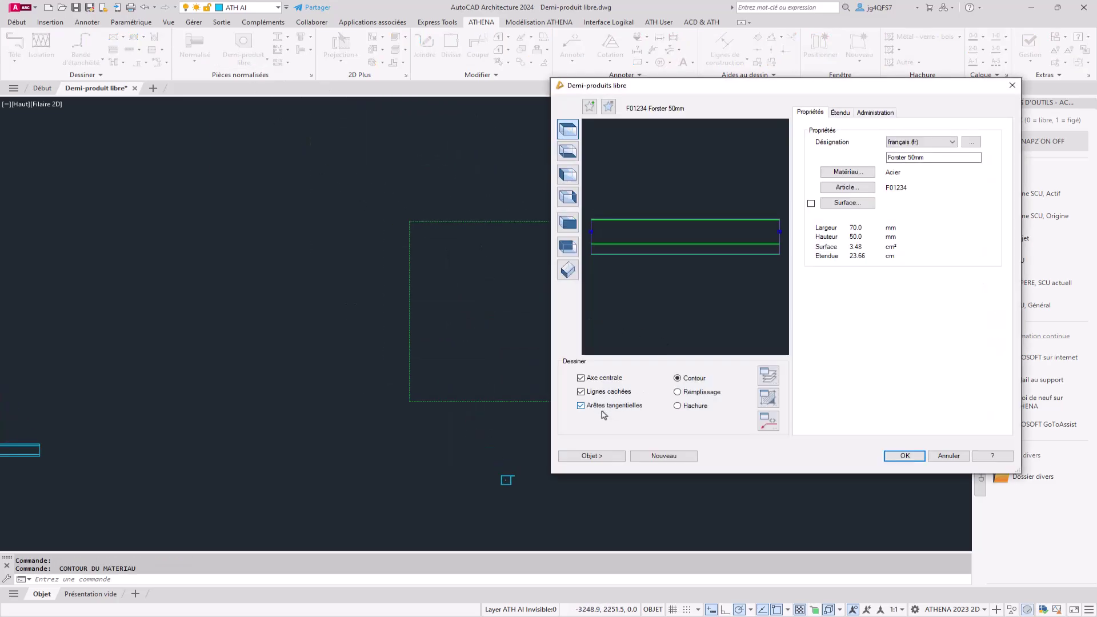
click(909, 457)
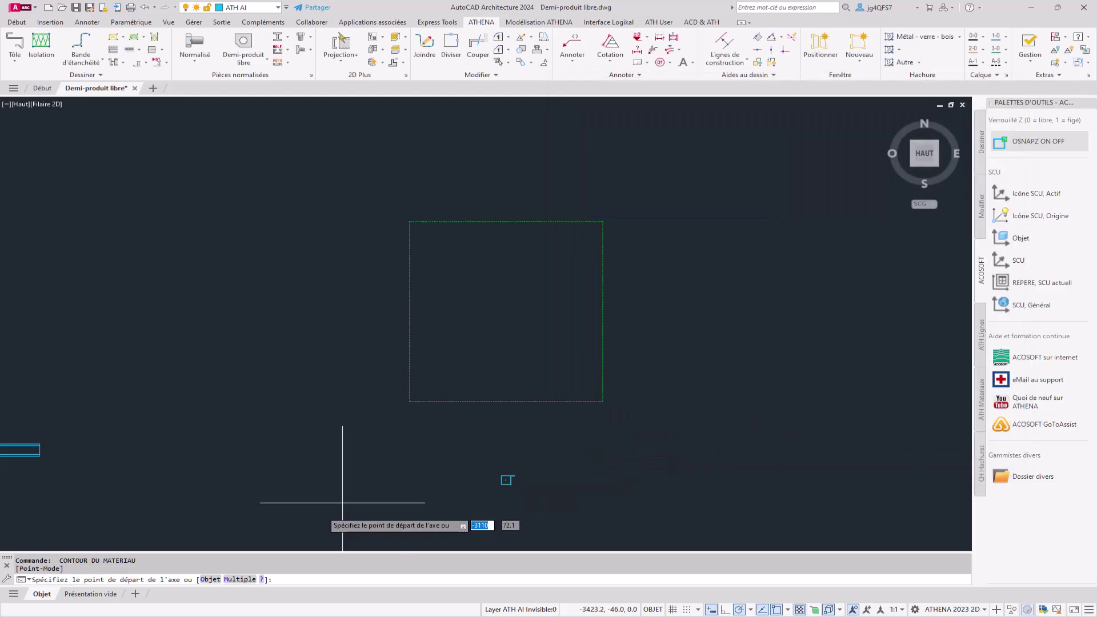
click(240, 579)
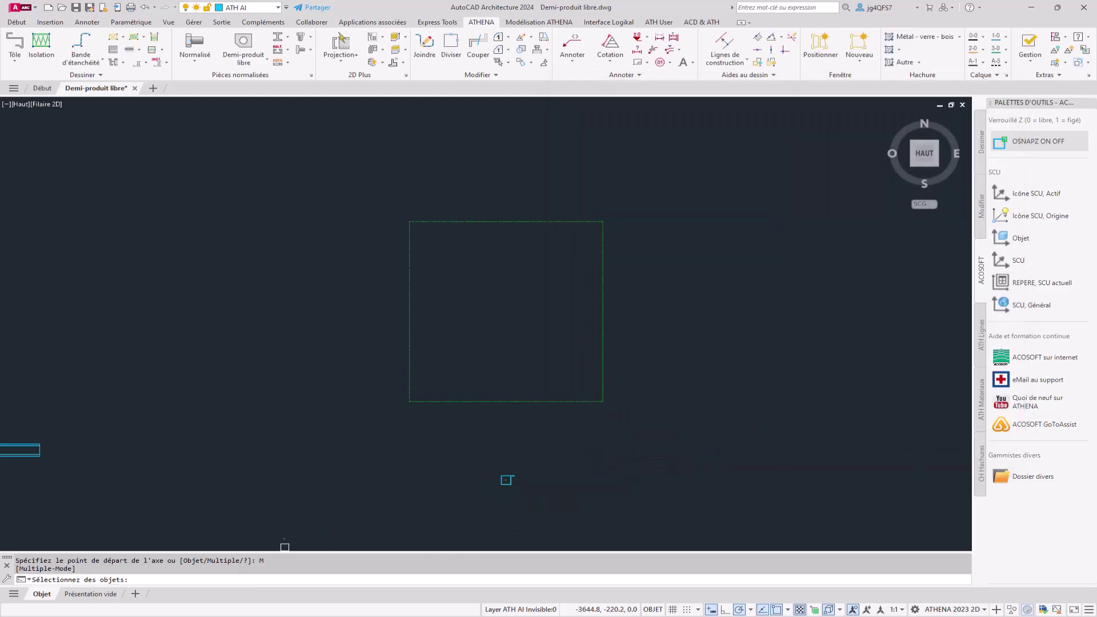
click(689, 187)
click(335, 445)
key(Return)
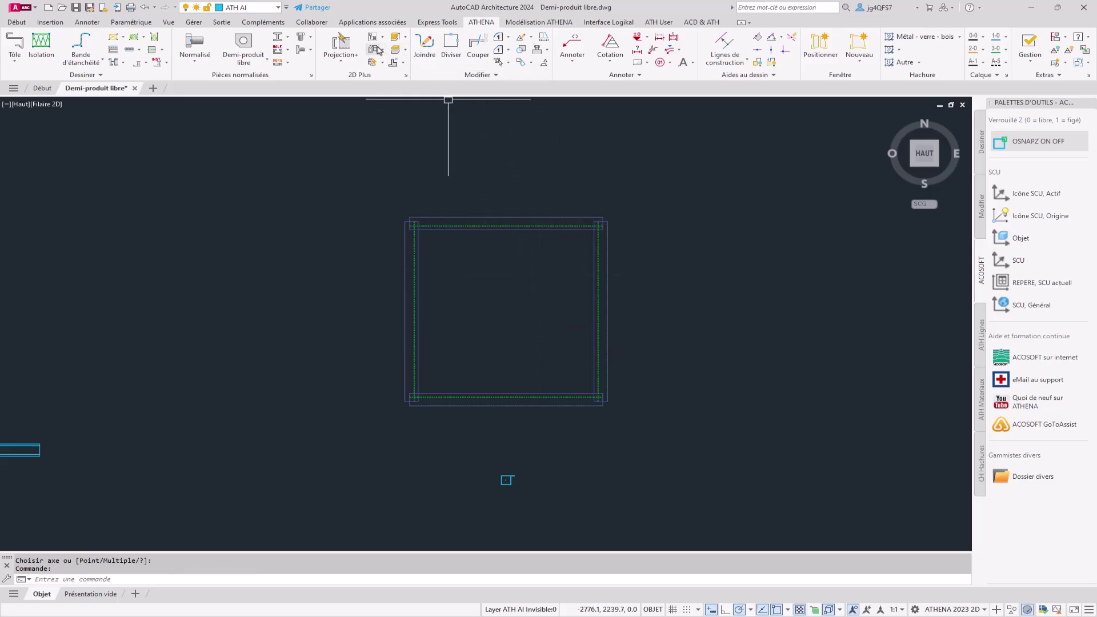
Mitre one corner by cutting the left and top bars with Biais and Réciproque
double_click(405, 247)
click(691, 383)
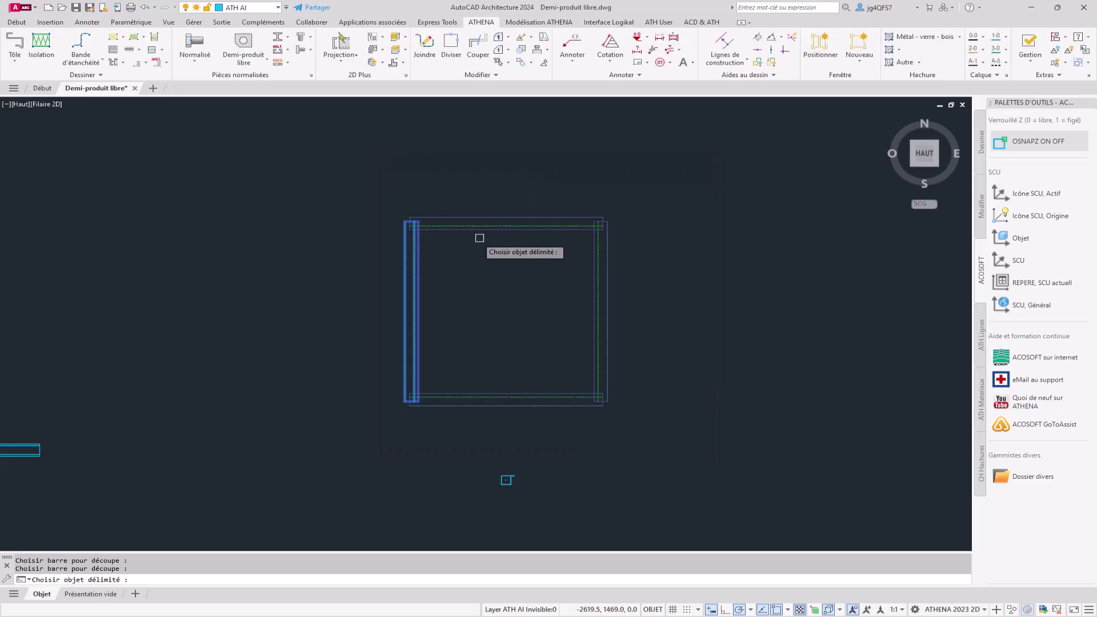
click(479, 230)
click(530, 306)
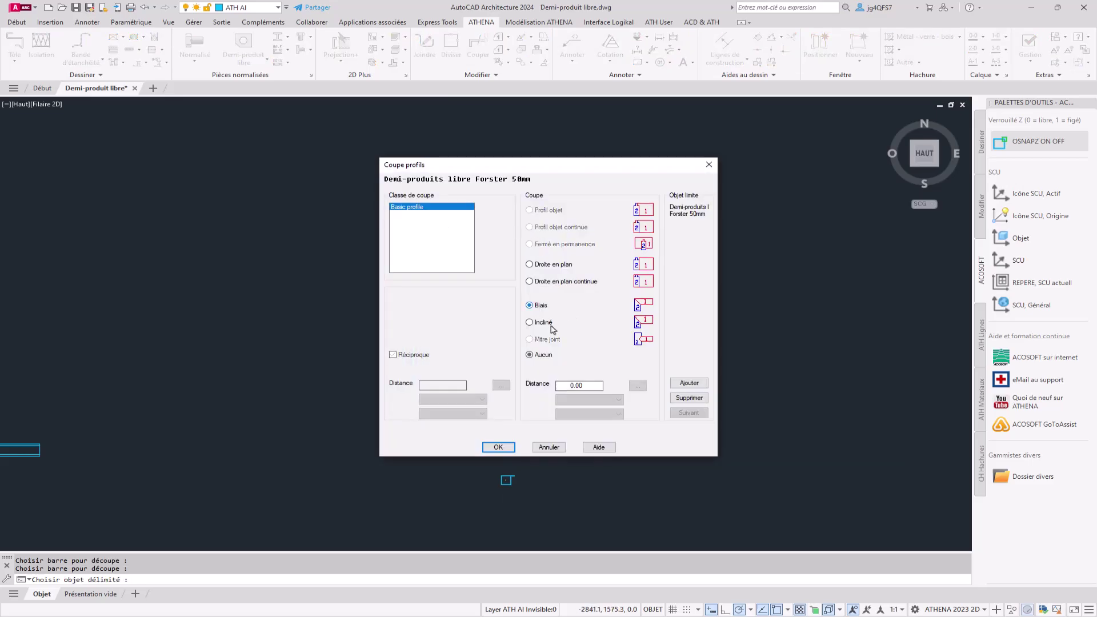
click(423, 355)
click(499, 448)
Copy the mitre cut to the remaining frame corners with Copier coupe
click(382, 51)
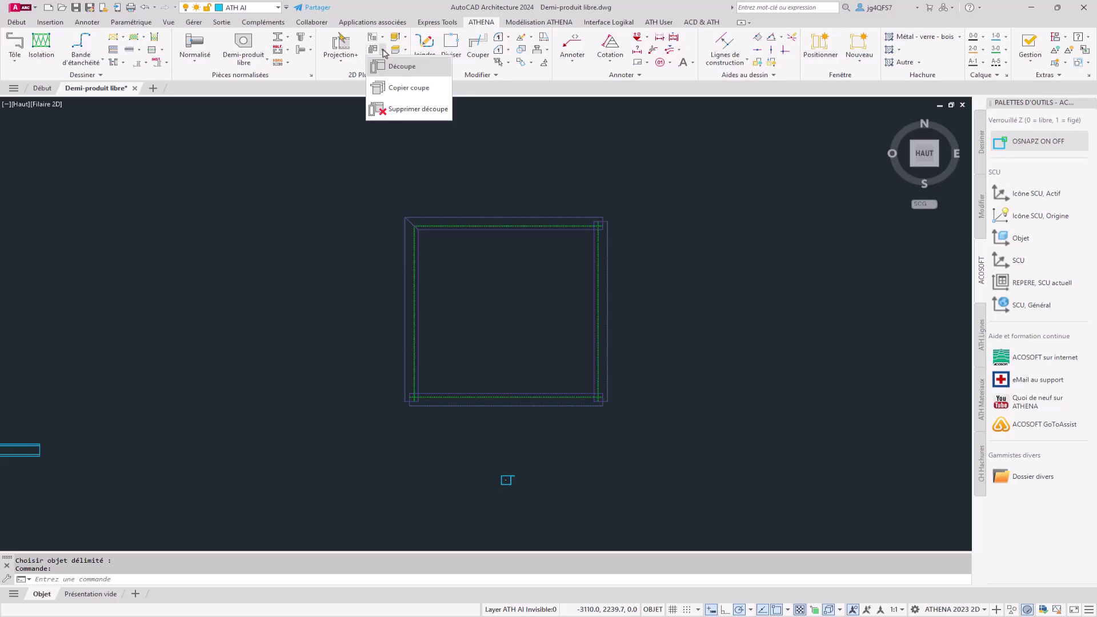
click(421, 91)
click(703, 171)
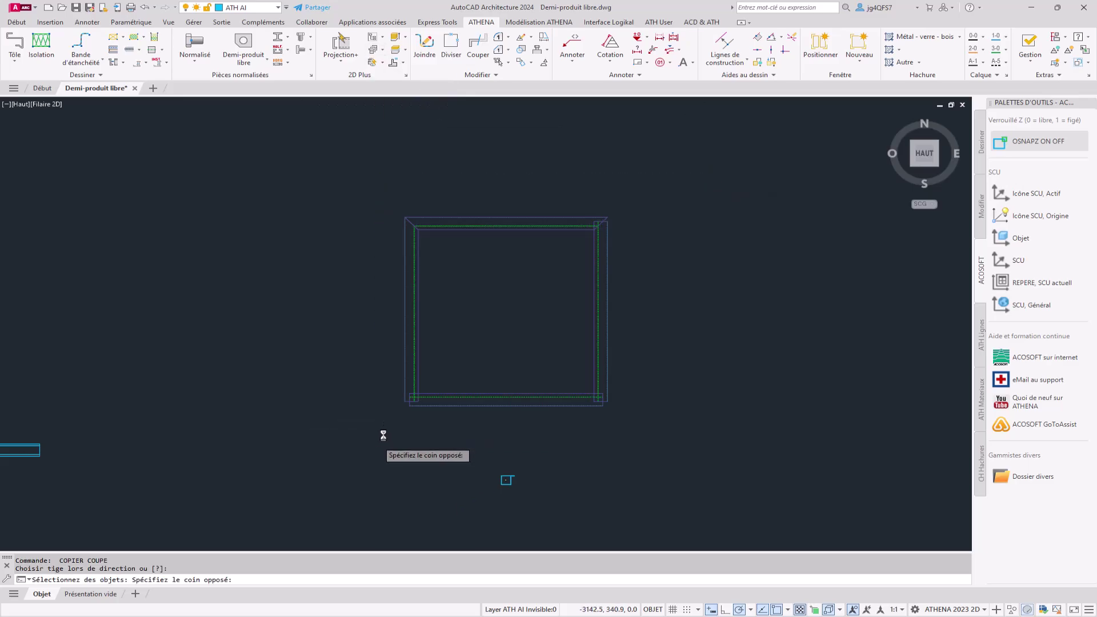
scroll(563, 393, up, 4)
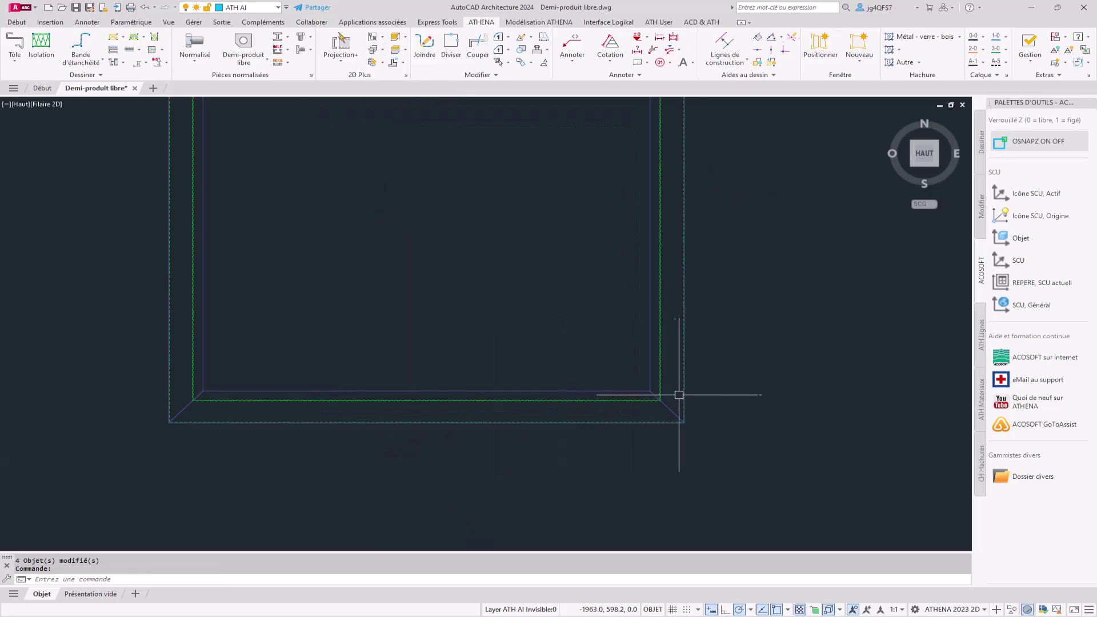
scroll(679, 395, up, 3)
scroll(686, 387, down, 7)
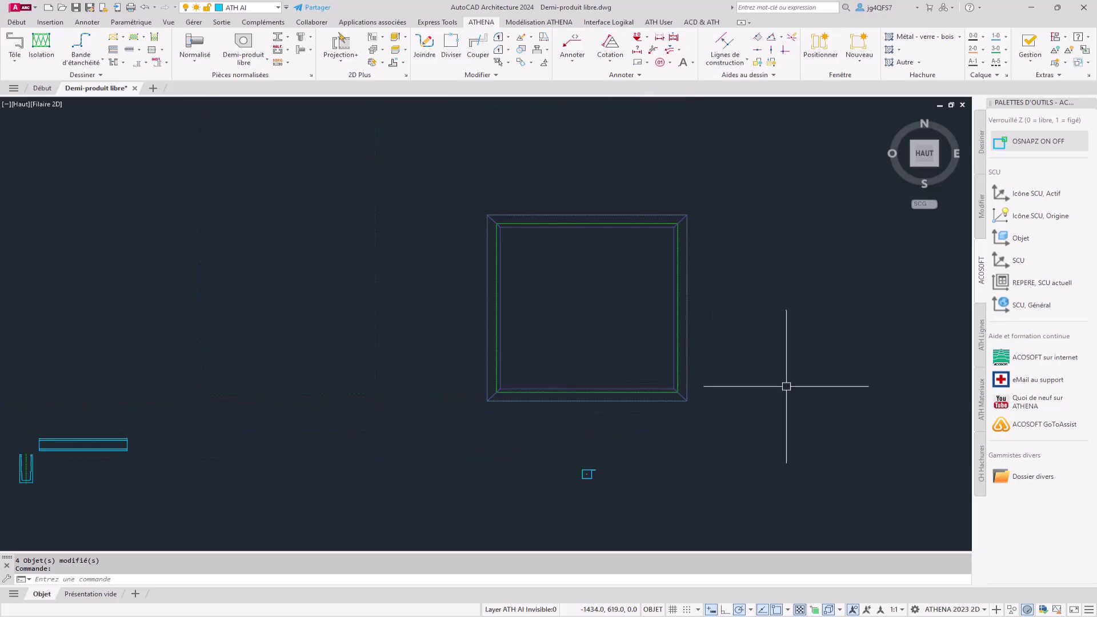
scroll(591, 368, down, 6)
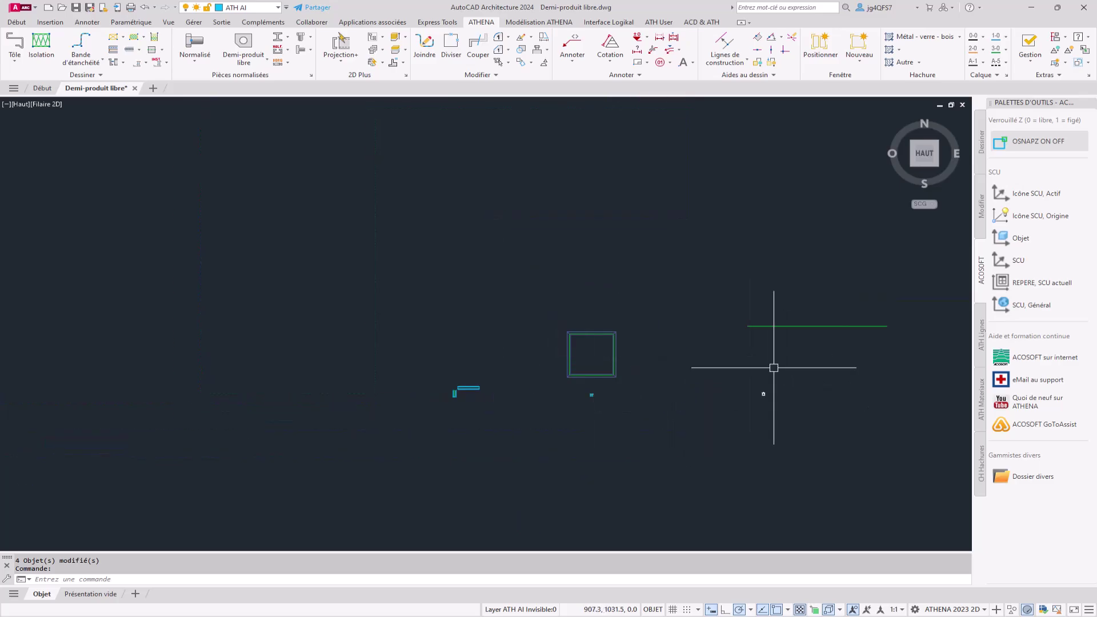
scroll(774, 368, up, 4)
middle_drag(710, 380, 682, 370)
scroll(620, 342, up, 5)
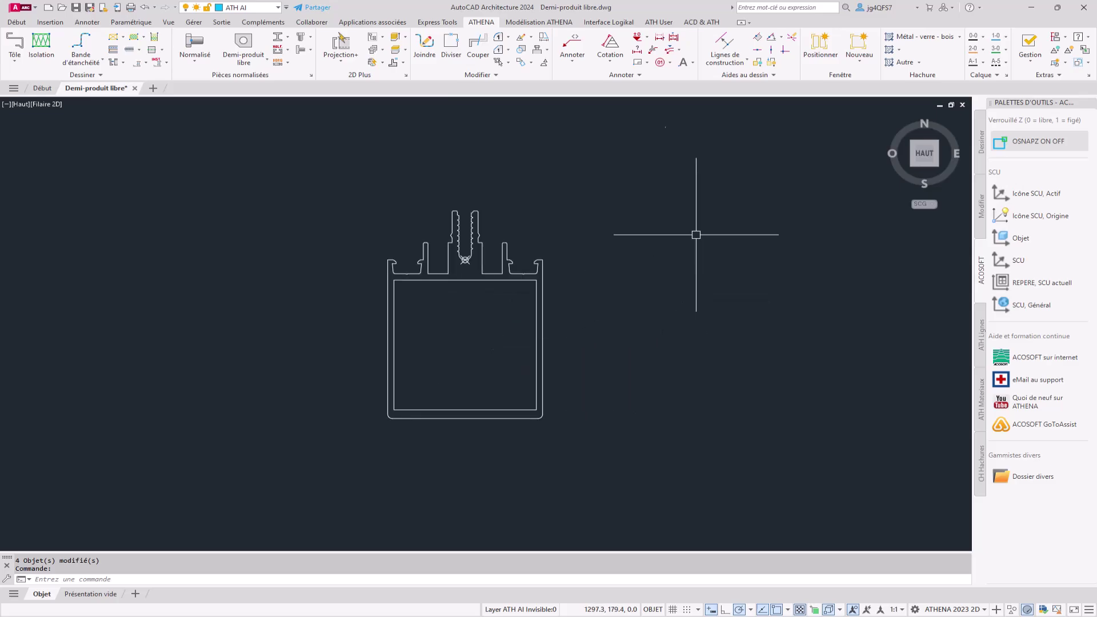
Define a new free semi-product from the aluminium profile outlines with its notch base point
click(243, 46)
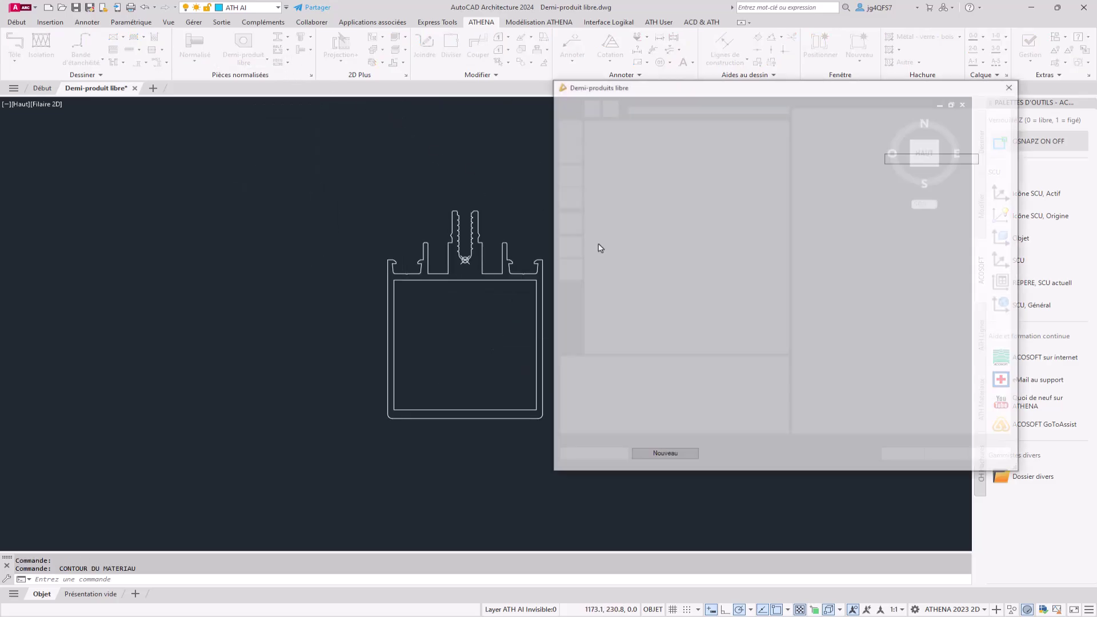
click(881, 113)
click(980, 320)
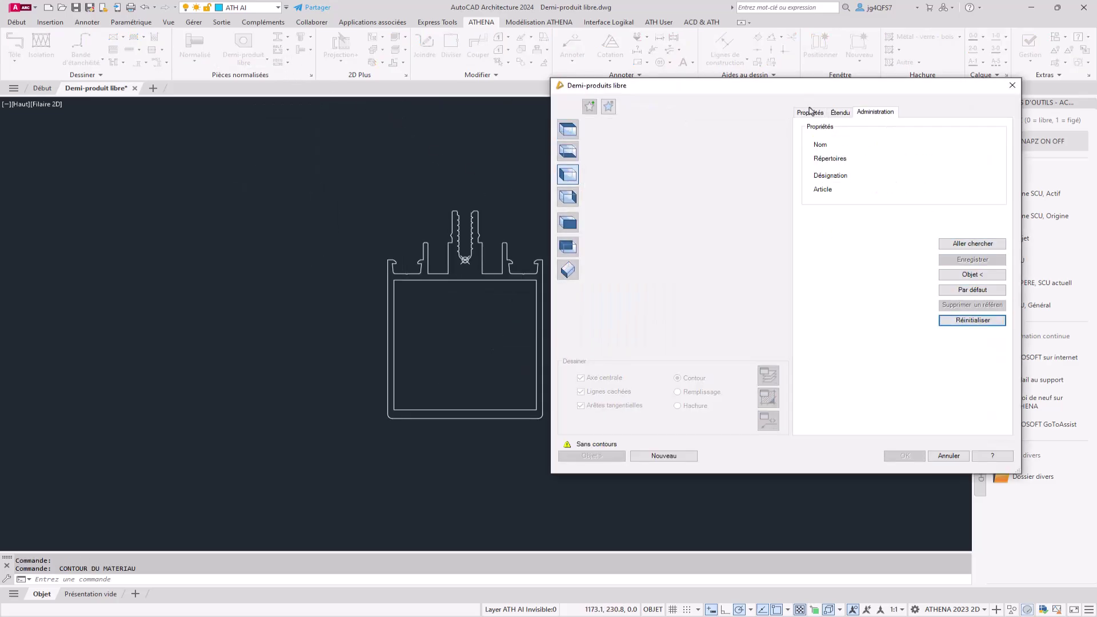
click(678, 459)
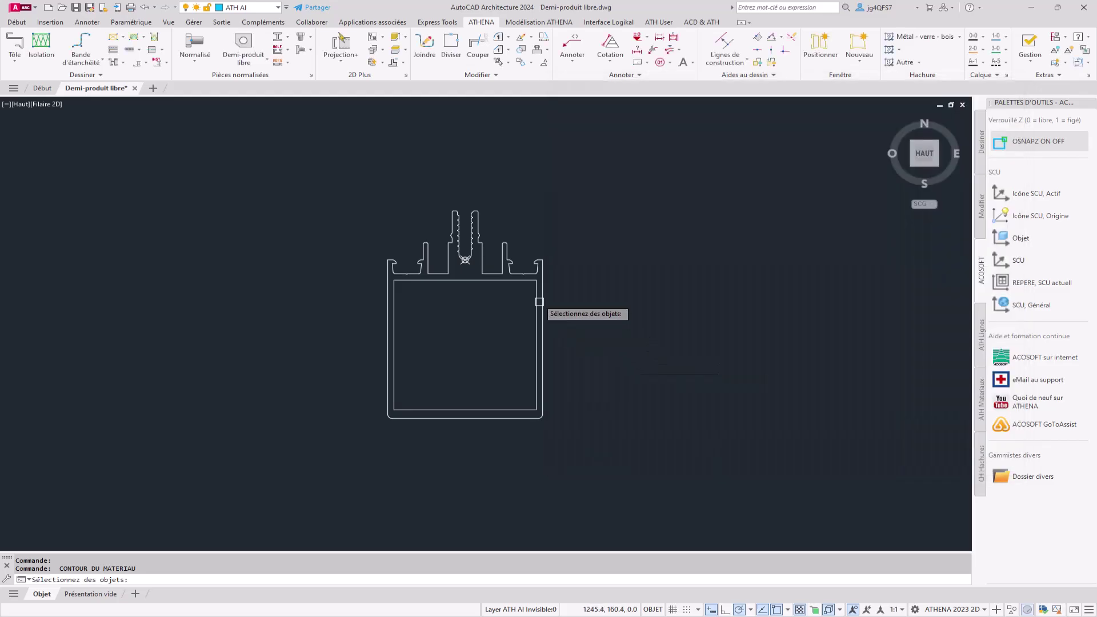
click(491, 275)
key(Return)
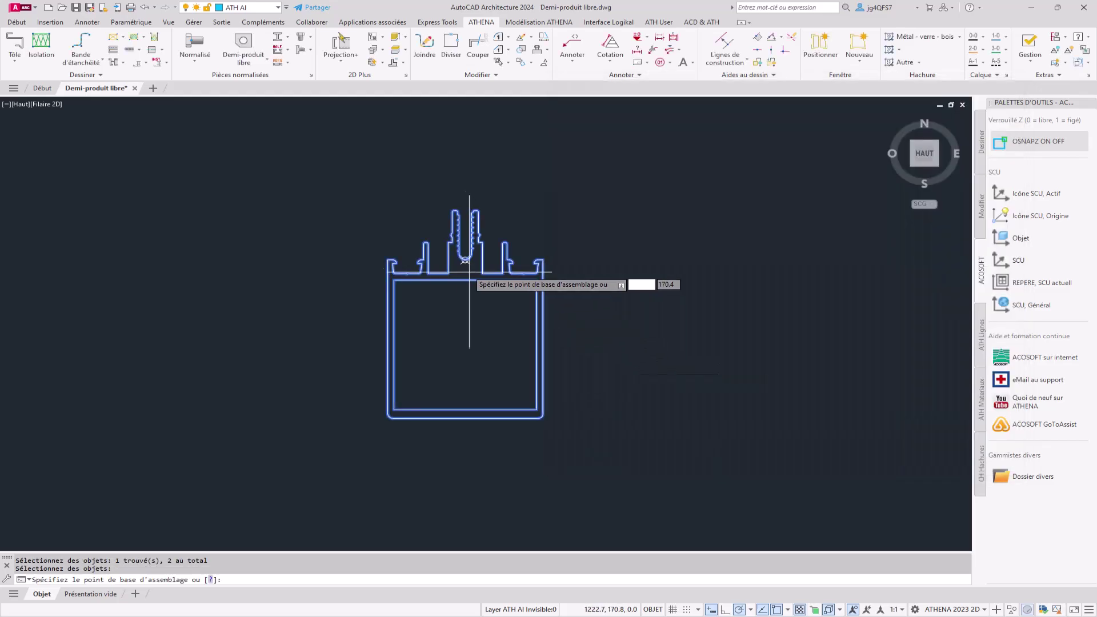
click(466, 260)
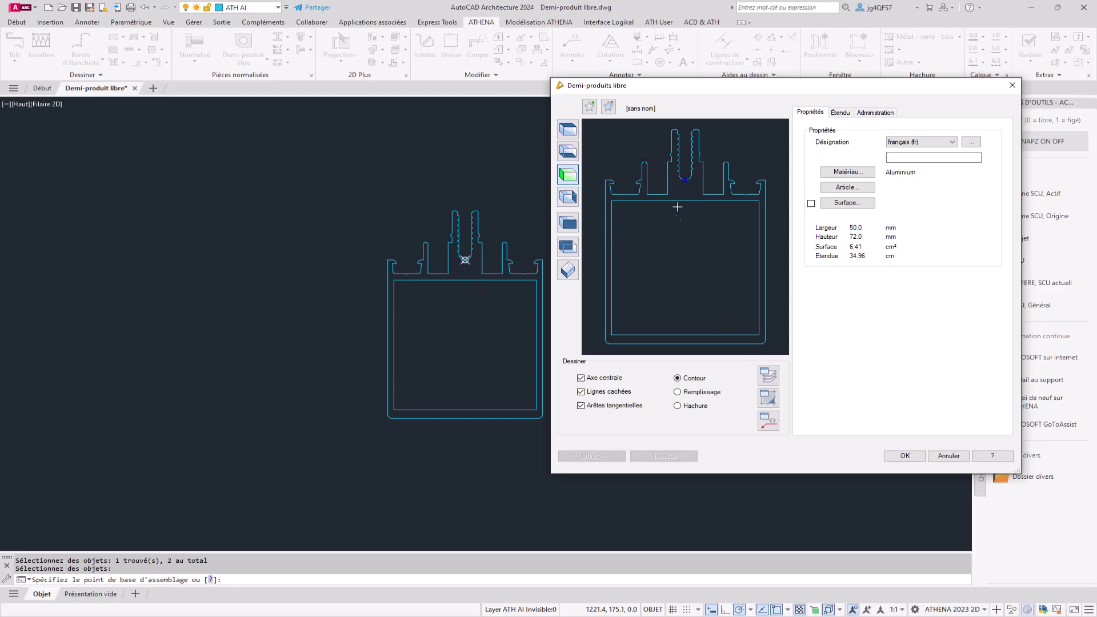
Set article S01234 and save the profile as Montant 01234 in CAD_PLAN/ATHENA
click(574, 131)
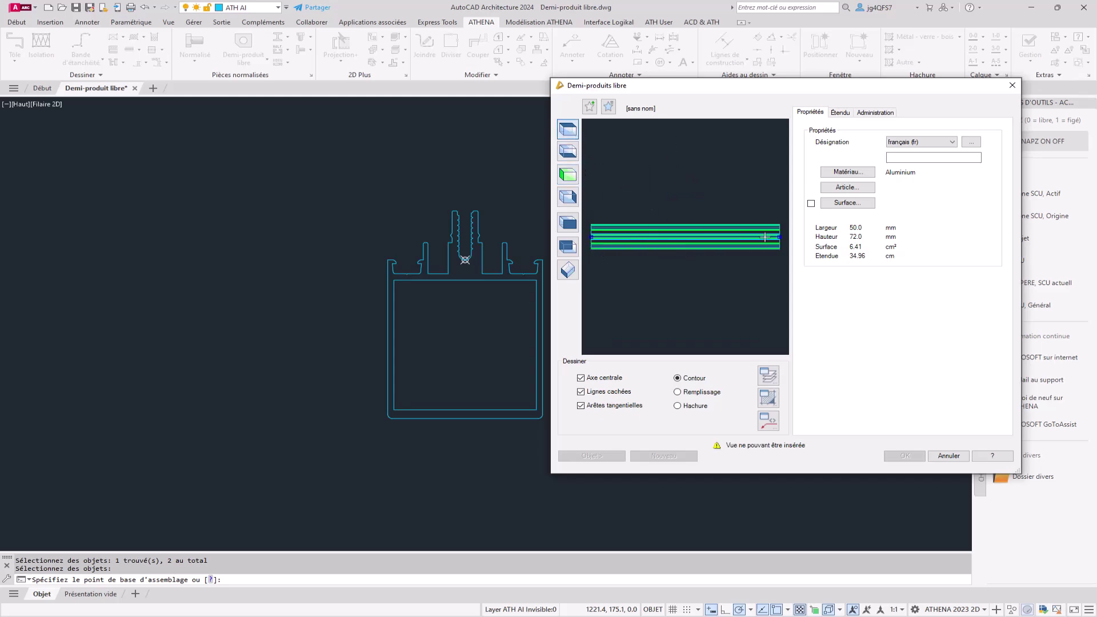
click(568, 174)
text(Profil montant)
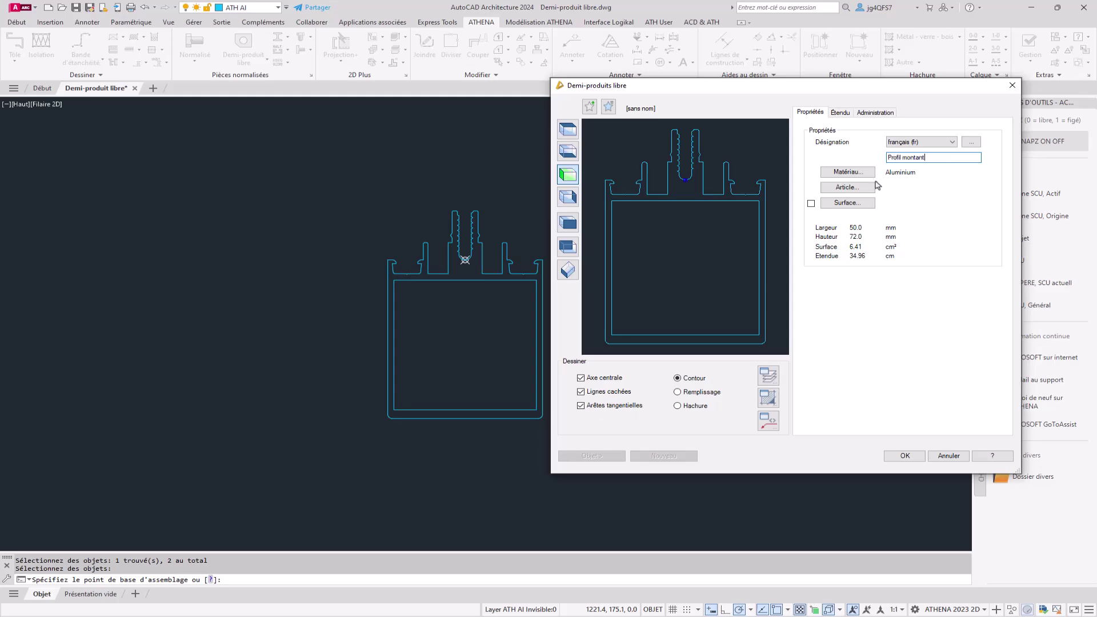
click(873, 187)
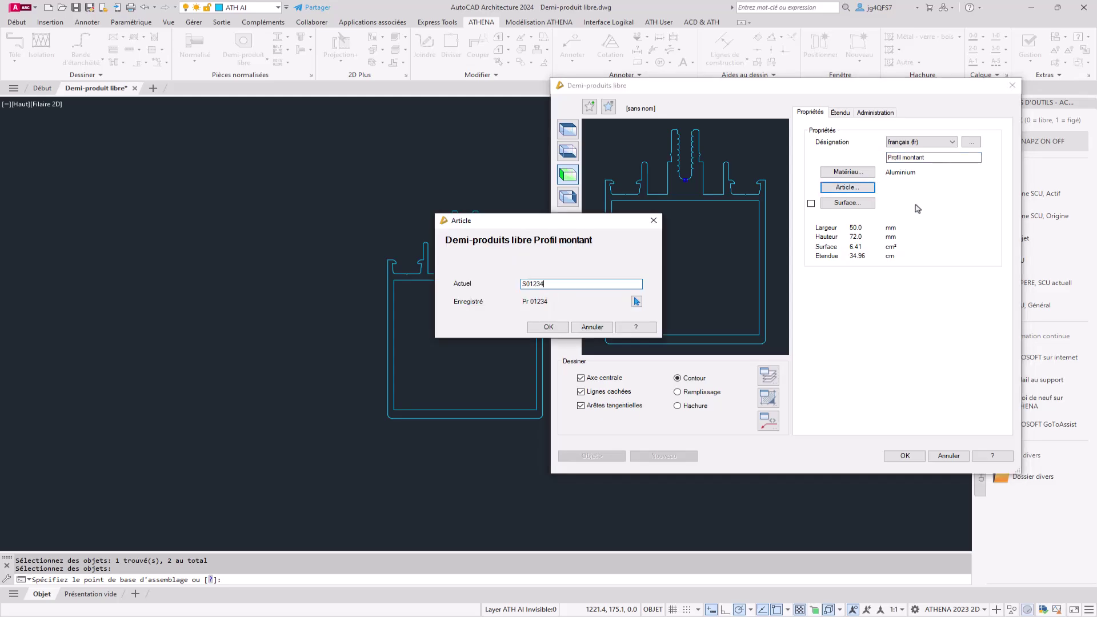
click(541, 329)
click(891, 113)
click(972, 260)
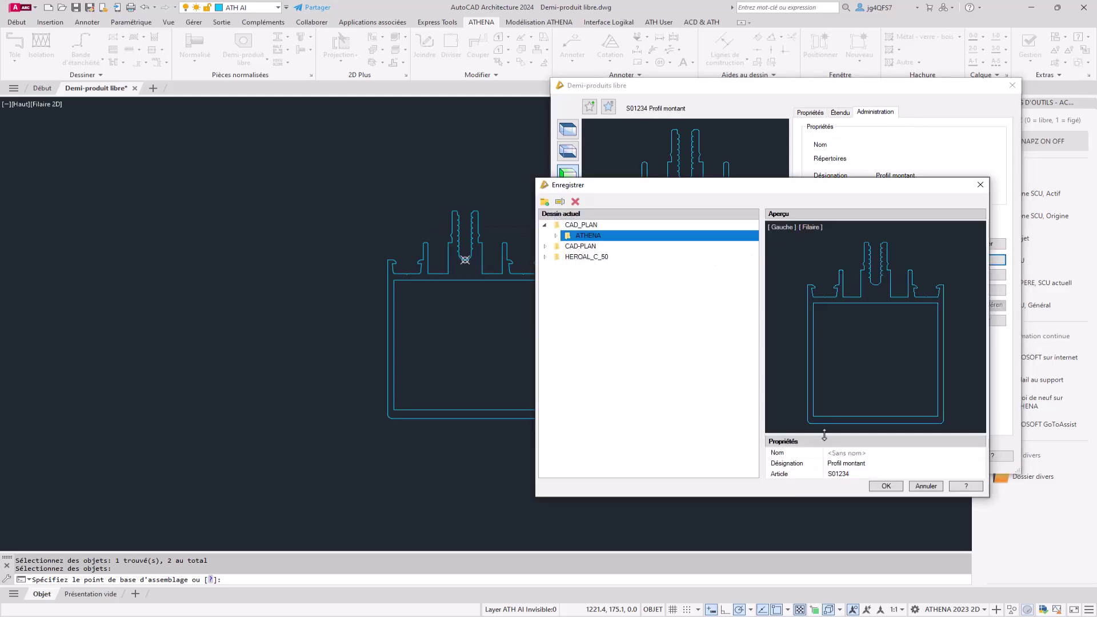
click(887, 486)
click(901, 455)
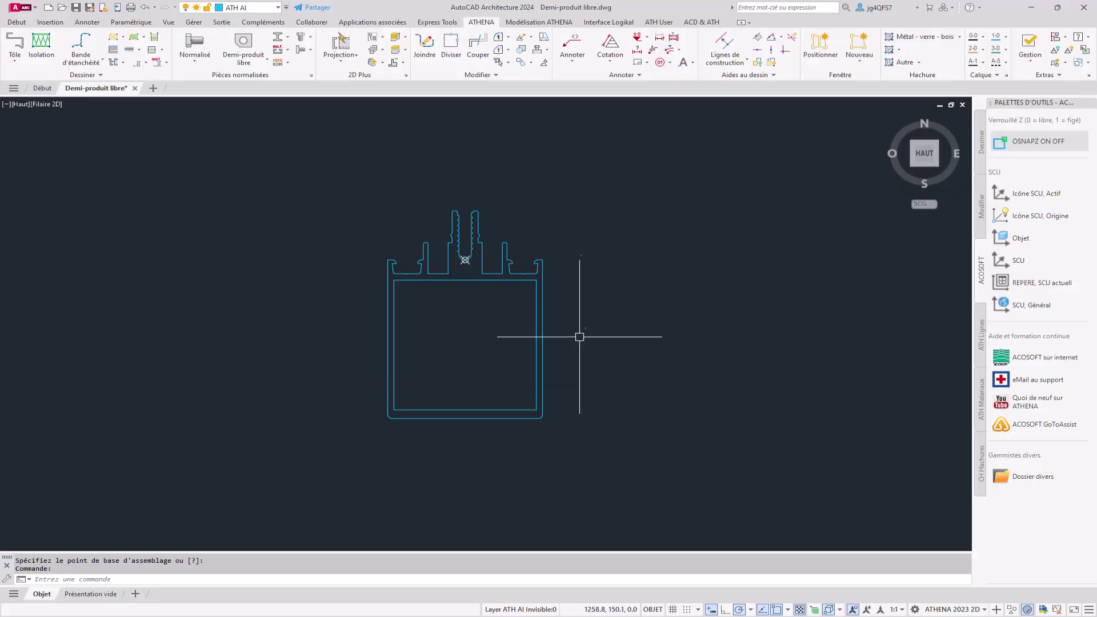
Undo the recent zoom and orbit the view into 3D
scroll(578, 334, down, 3)
scroll(563, 354, down, 3)
scroll(547, 377, down, 5)
key(ctrl+z)
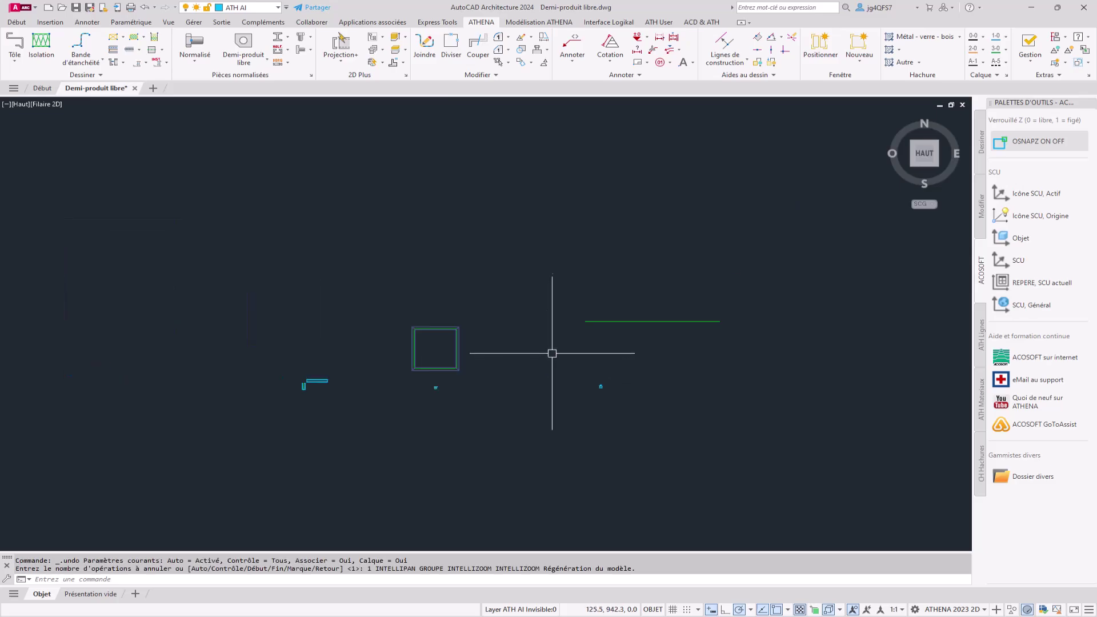
shift+middle_drag(505, 358, 444, 388)
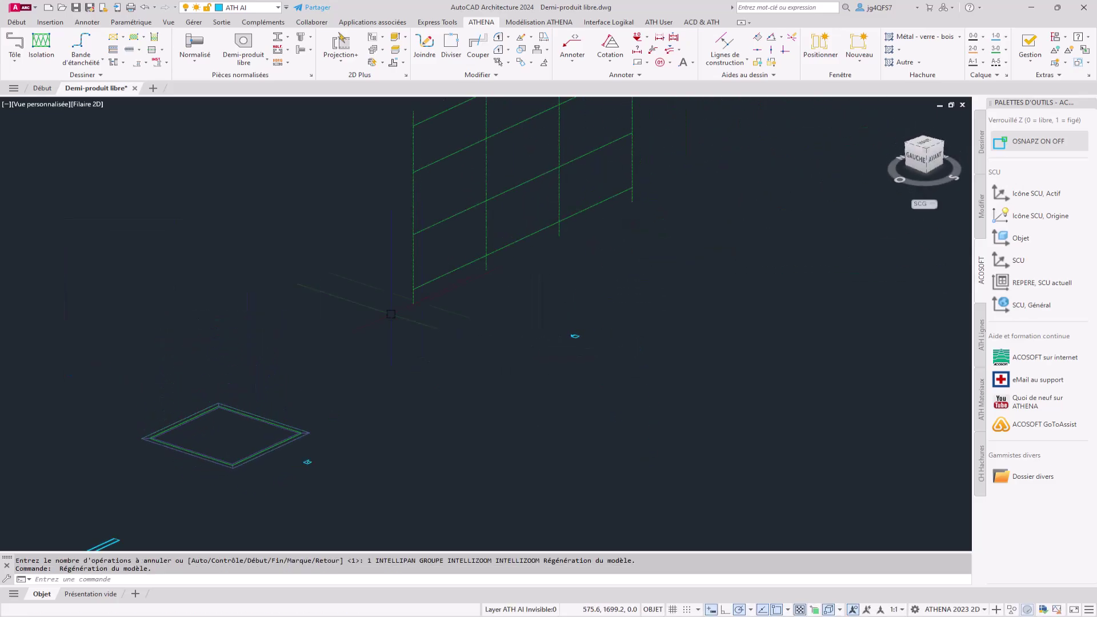
Convert the Forster 50mm frame into a 3D solid and shade it Conceptuel
click(515, 25)
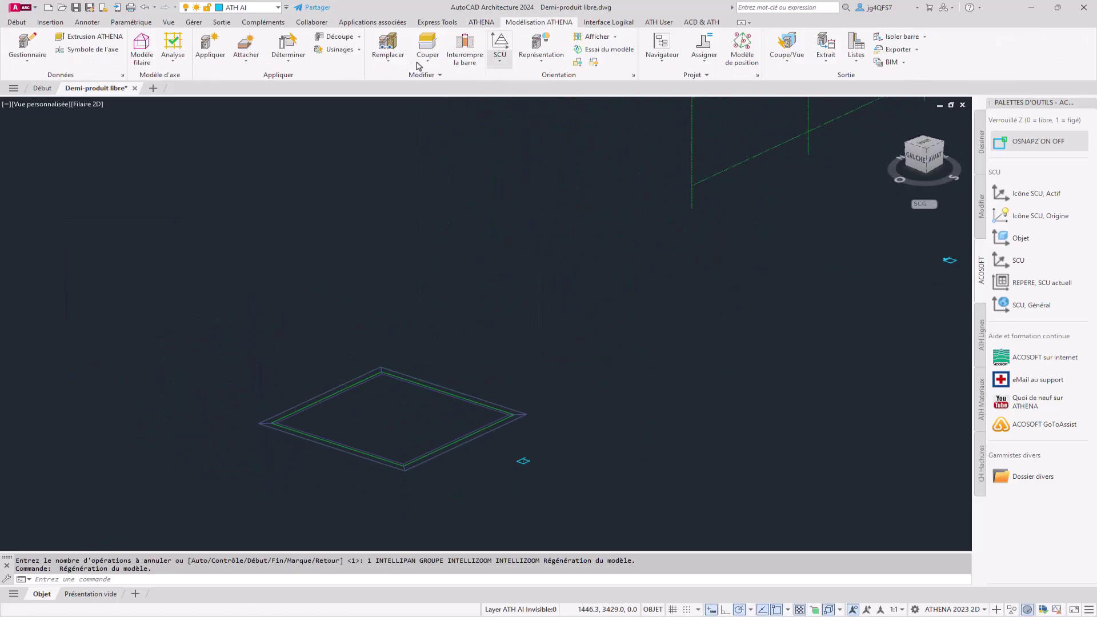
click(388, 58)
click(394, 100)
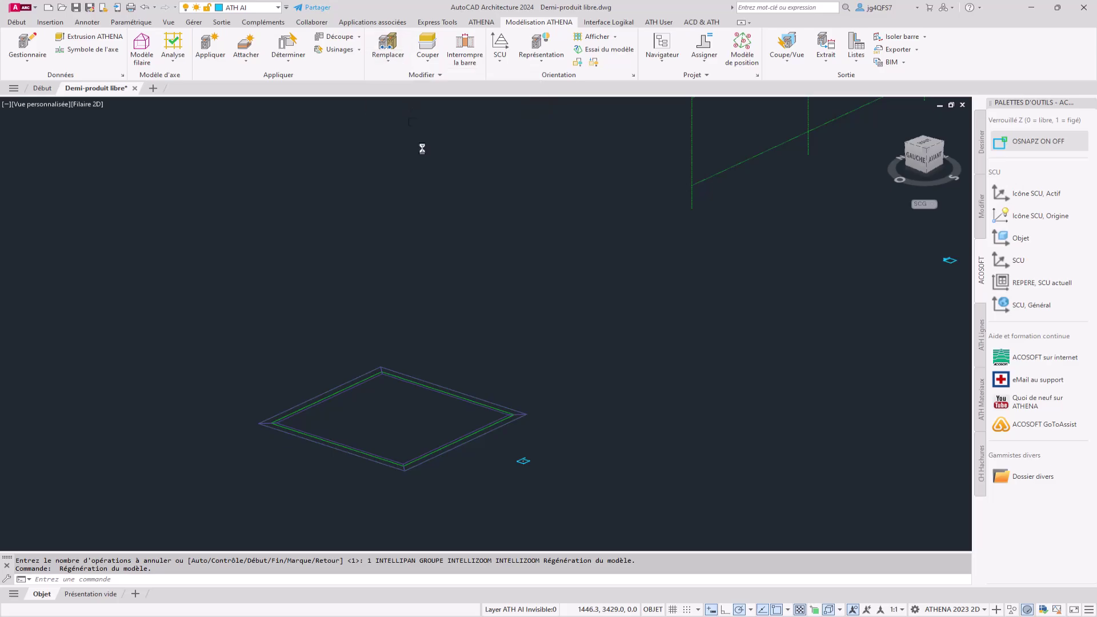
click(248, 512)
click(555, 339)
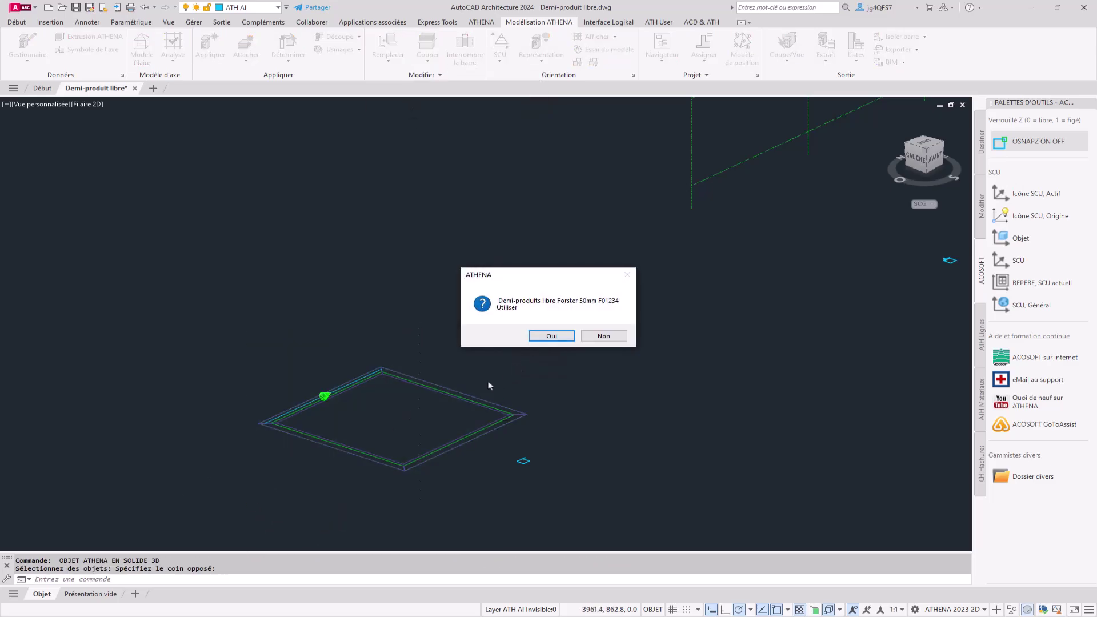
click(552, 336)
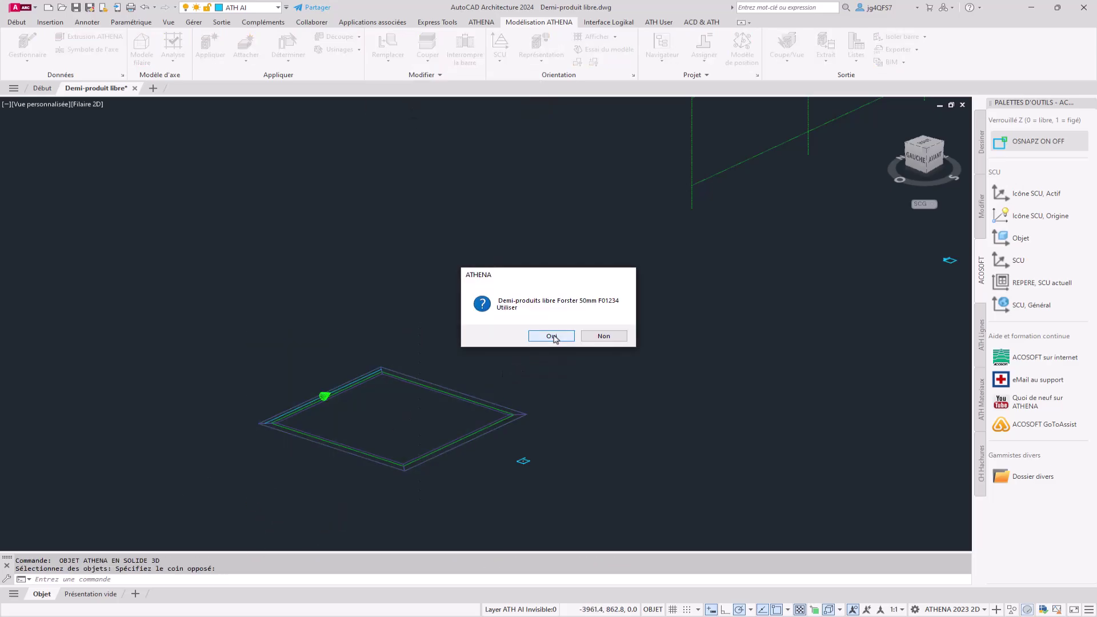
click(85, 104)
click(102, 141)
Orbit around the 3D frame and pan over to the axis grid
scroll(411, 459, up, 5)
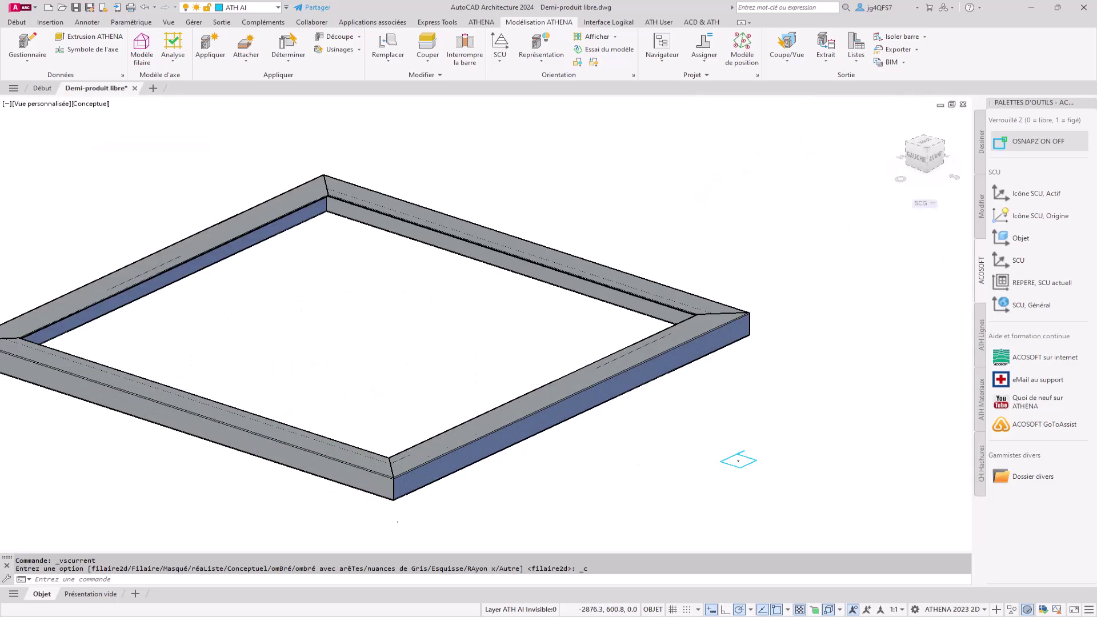
mouse_move(450, 470)
shift+middle_down()
mouse_move(341, 375)
mouse_move(467, 473)
shift+middle_up()
scroll(466, 465, down, 5)
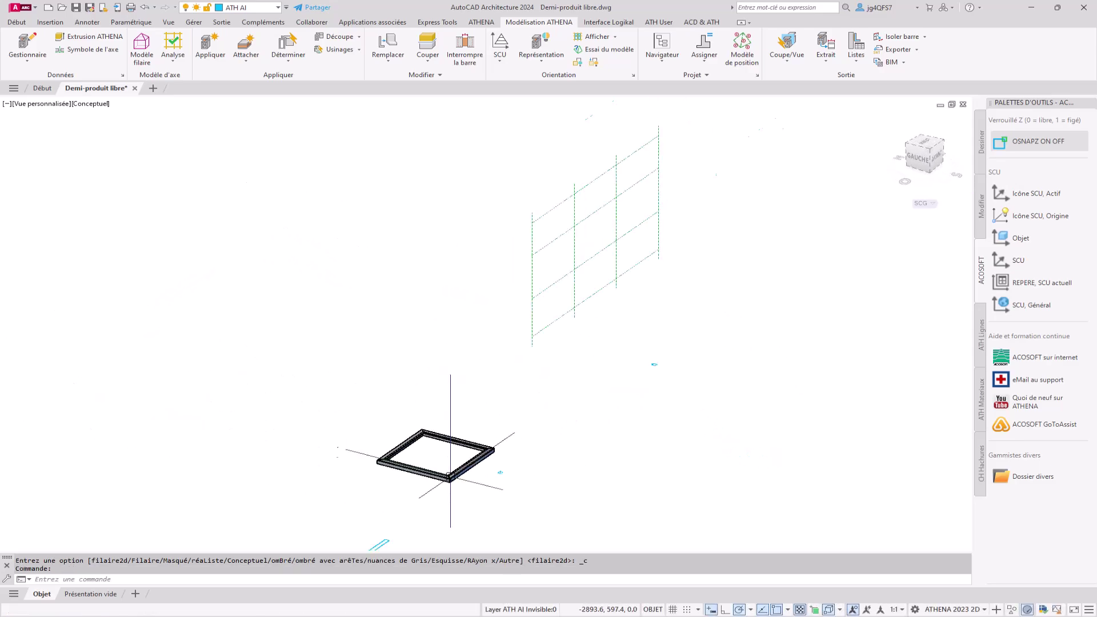
scroll(633, 269, up, 3)
mouse_move(632, 269)
middle_down()
mouse_move(630, 397)
mouse_move(644, 403)
middle_up()
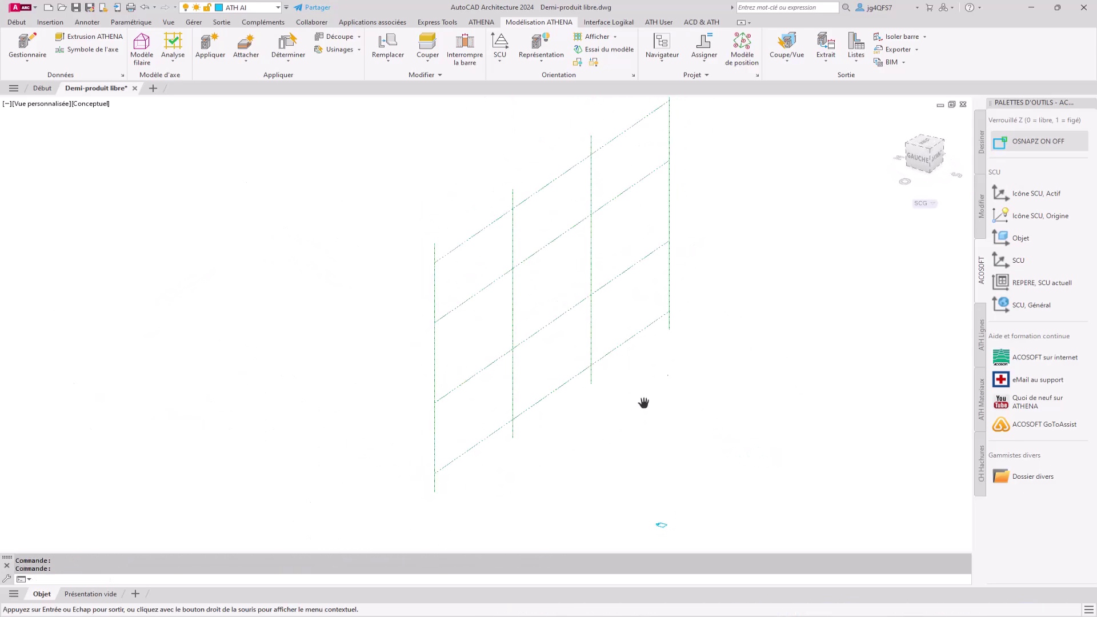
Place the Profil montant semi-product along all grid axes using Multiple selection
click(482, 22)
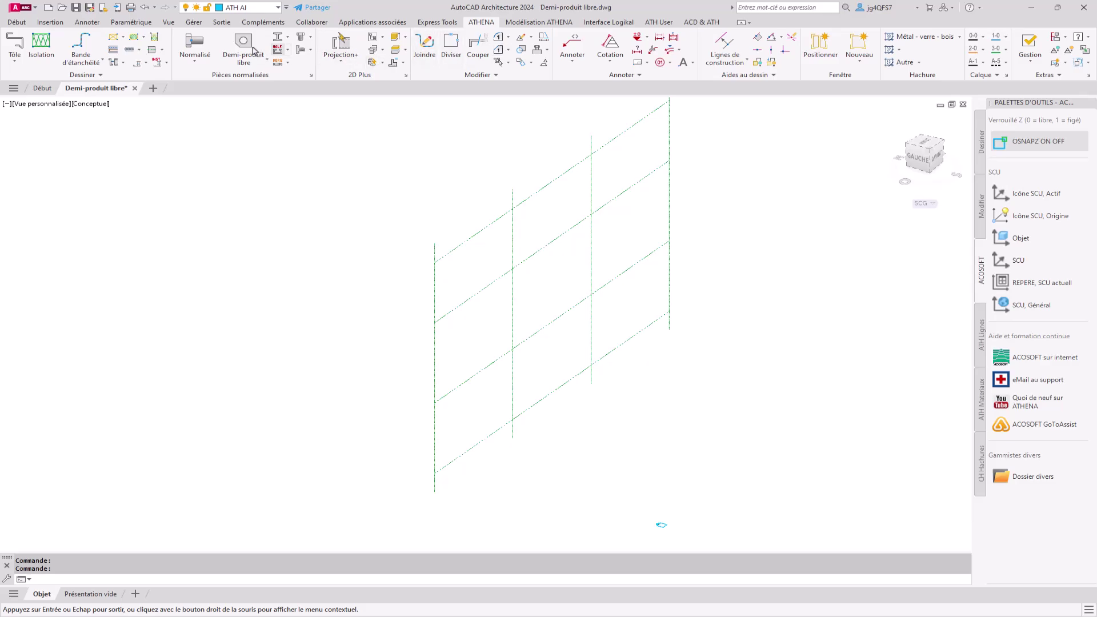
click(254, 51)
click(905, 459)
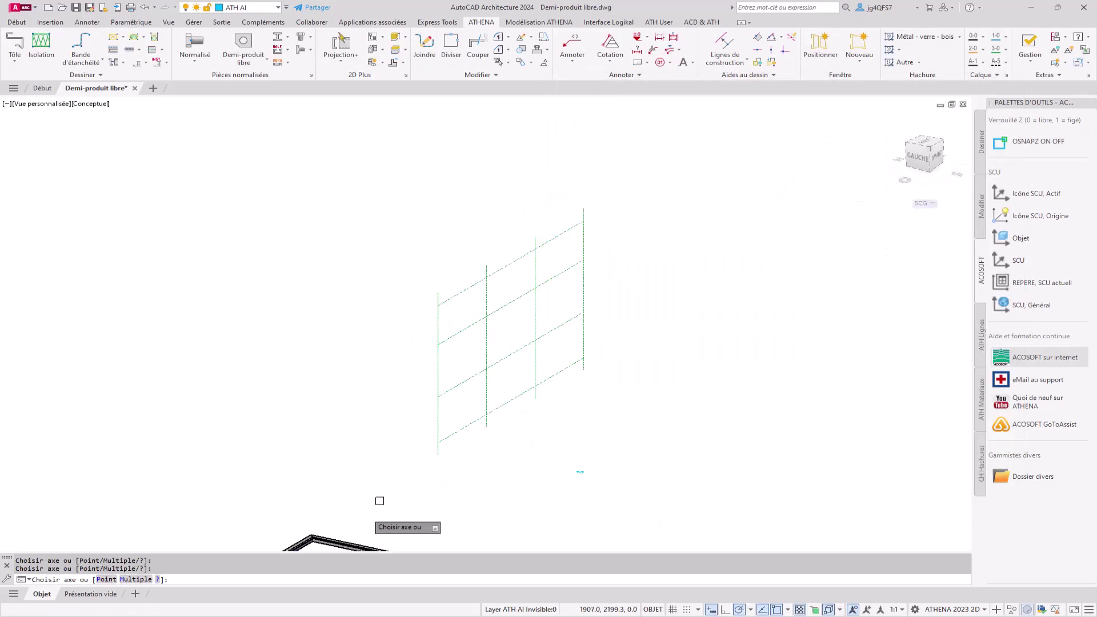
click(131, 579)
click(633, 223)
click(580, 254)
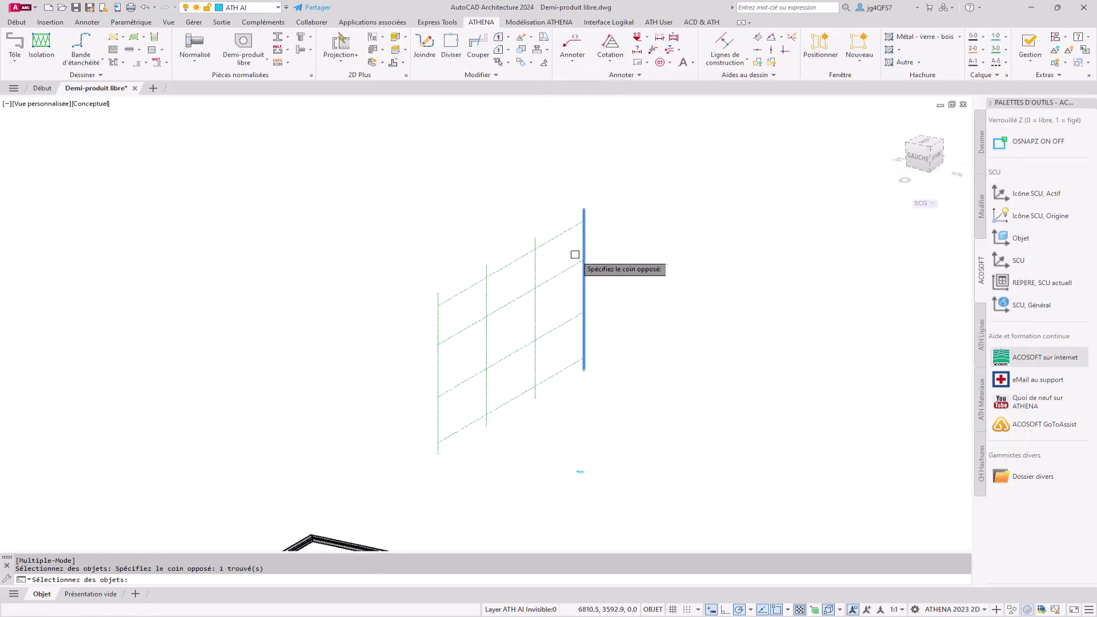
click(564, 188)
click(355, 430)
scroll(537, 366, up, 2)
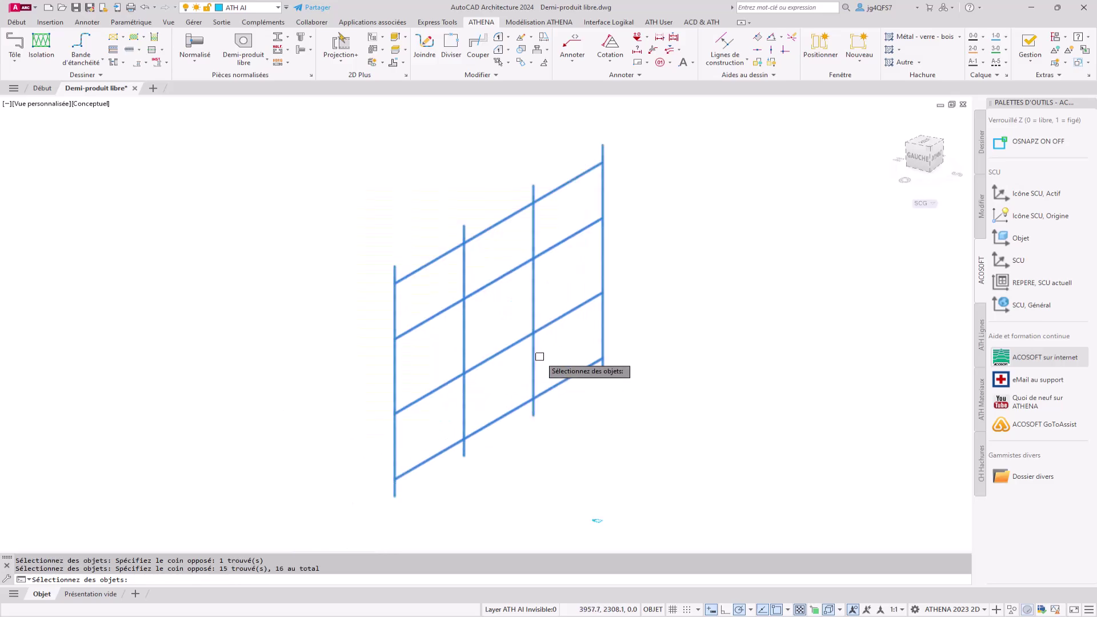
scroll(539, 357, up, 3)
key(Return)
key(Return)
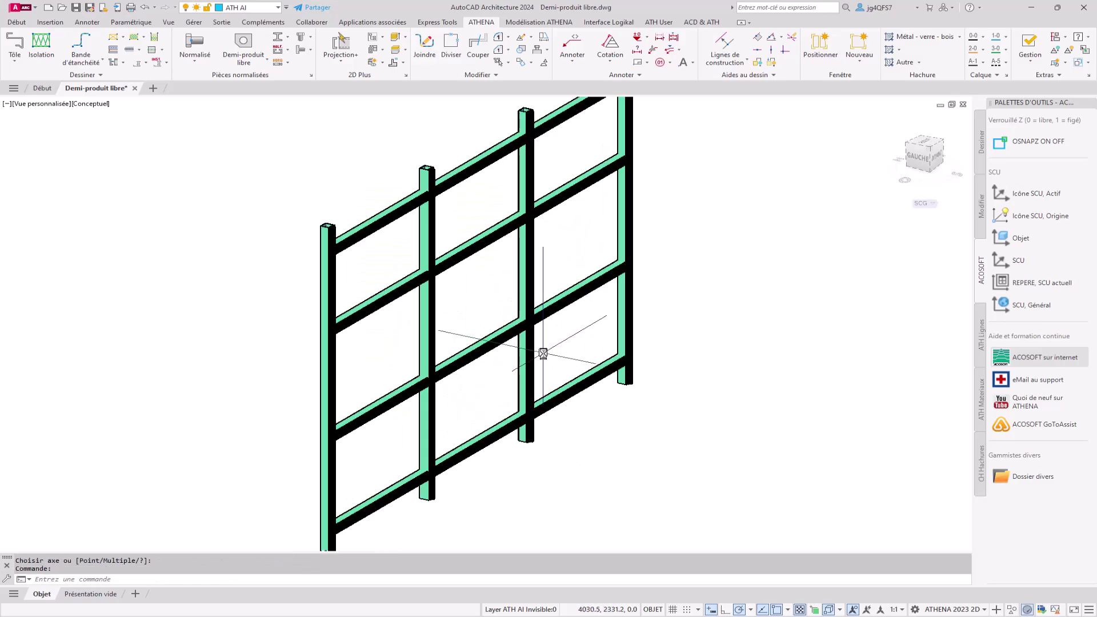
scroll(390, 226, up, 5)
mouse_move(341, 238)
shift+middle_down()
mouse_move(434, 327)
mouse_move(531, 103)
shift+middle_up()
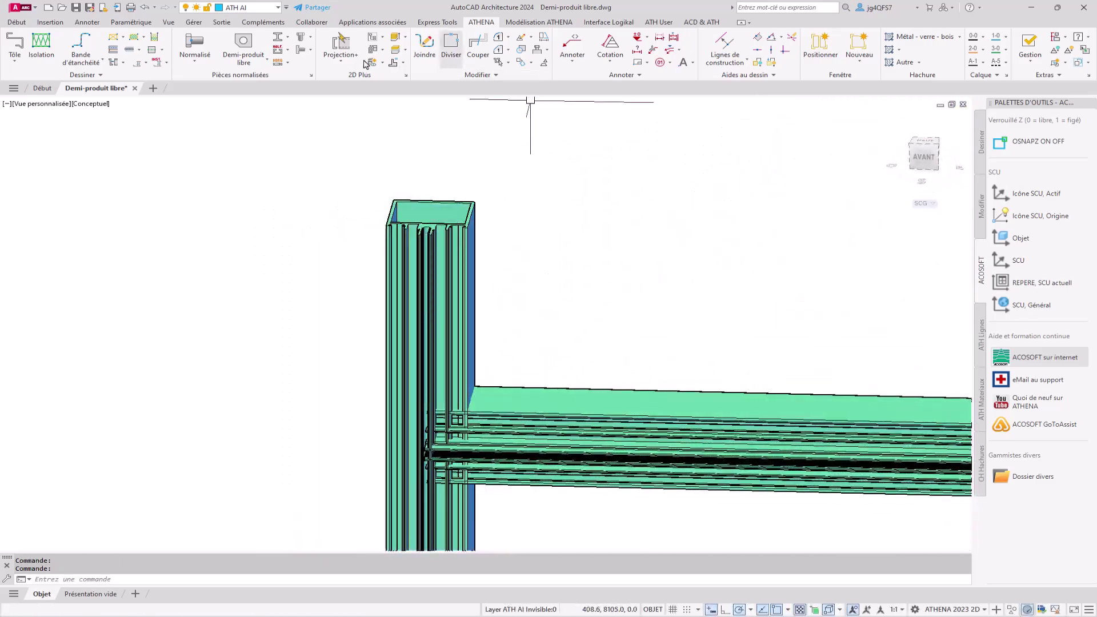
Trim the transom against the mullion with DECOUPE and inspect the junction
click(478, 46)
click(503, 422)
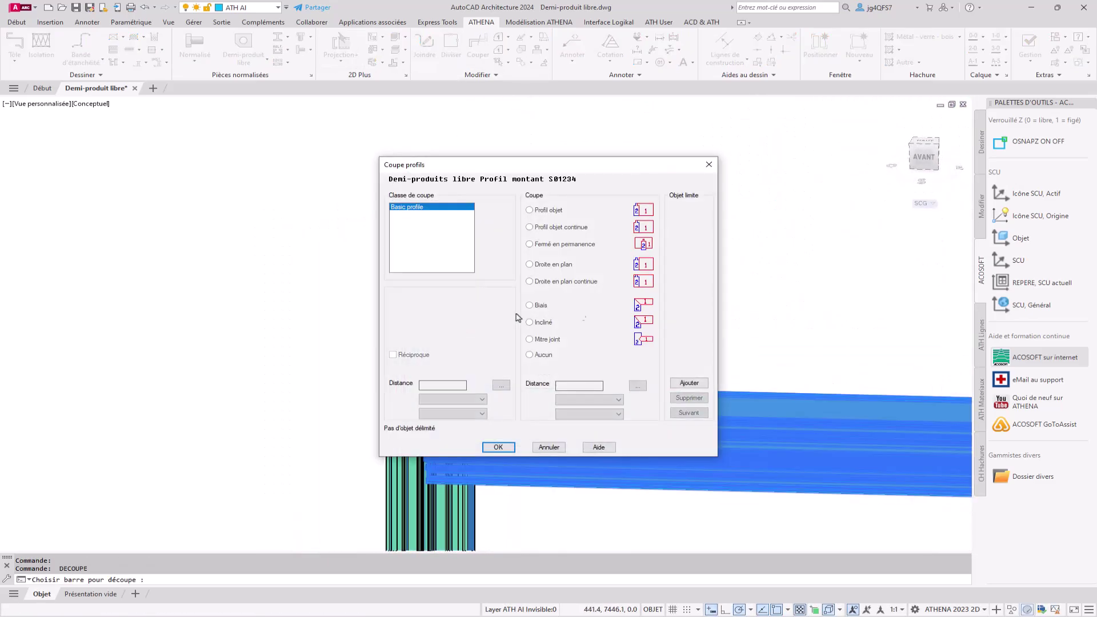
click(693, 383)
click(451, 279)
click(529, 360)
click(498, 447)
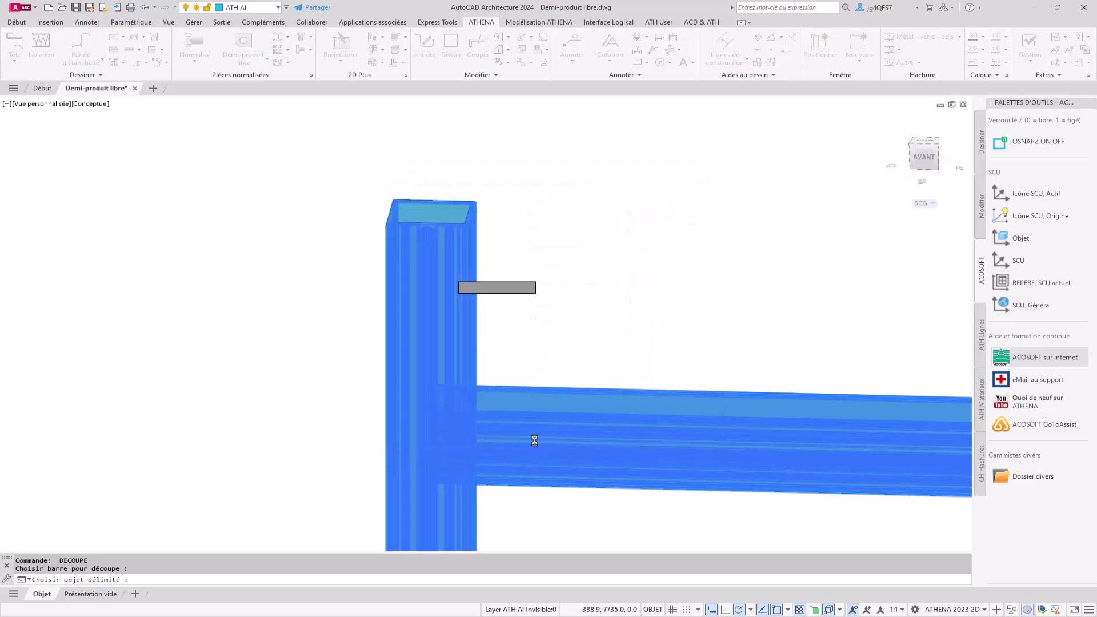
scroll(503, 441, down, 2)
scroll(469, 441, up, 5)
shift+middle_drag(469, 442, 451, 519)
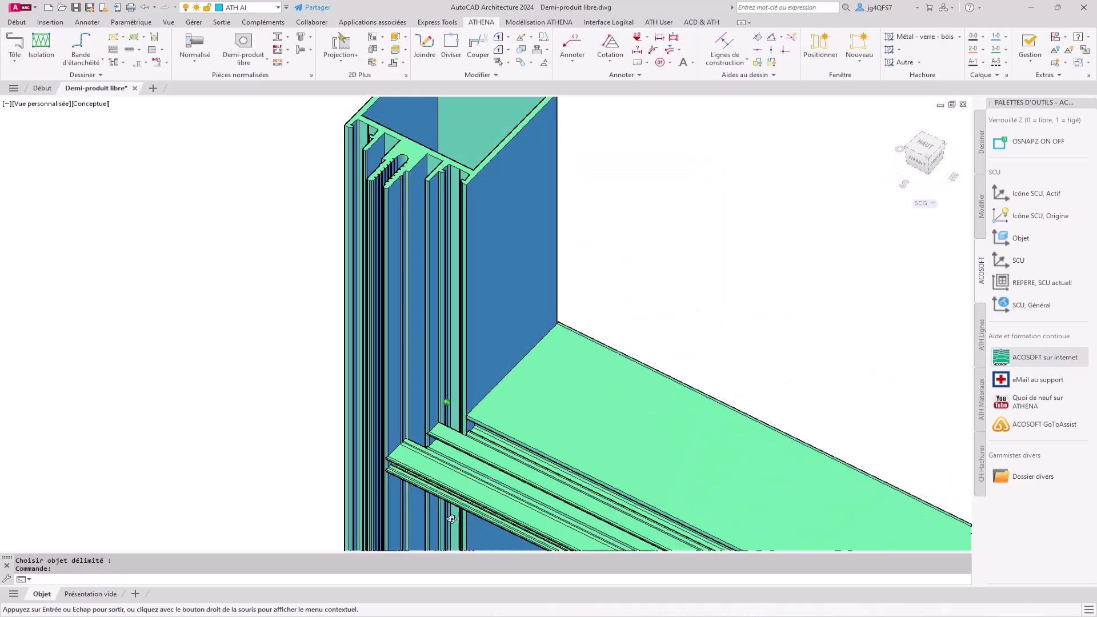